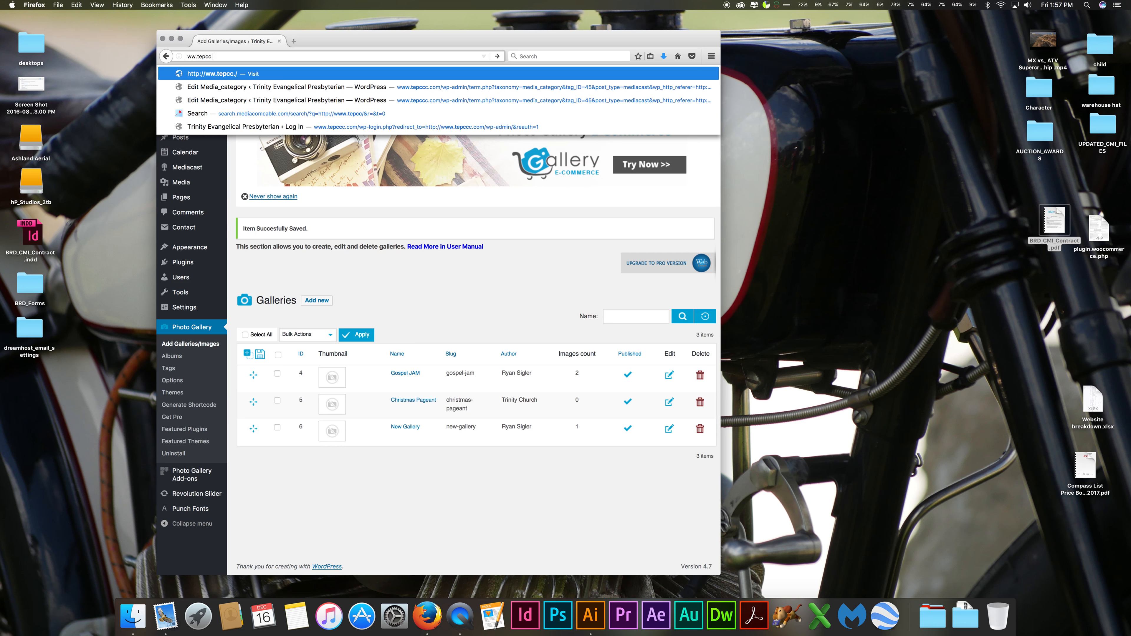
pyautogui.press('Return')
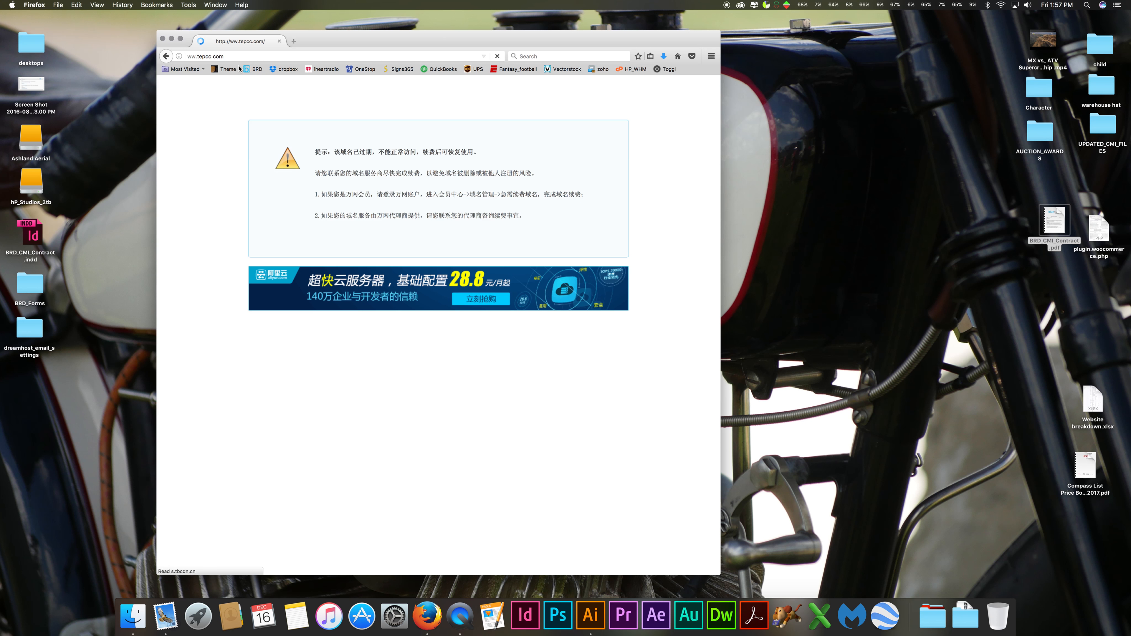
pyautogui.click(199, 57)
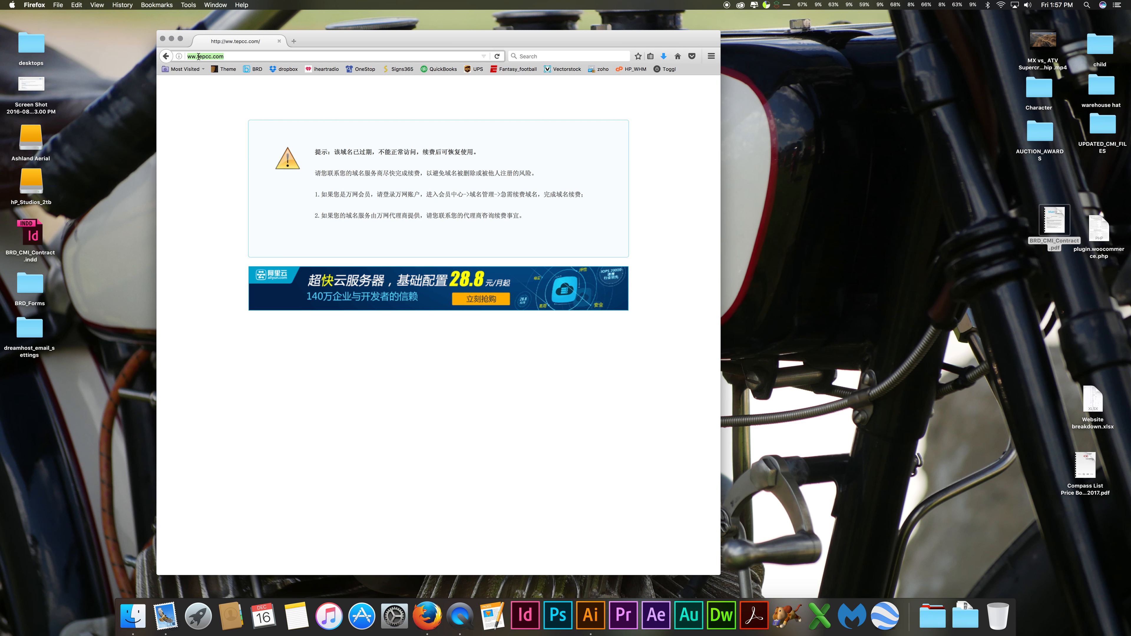
pyautogui.click(197, 57)
pyautogui.write('w')
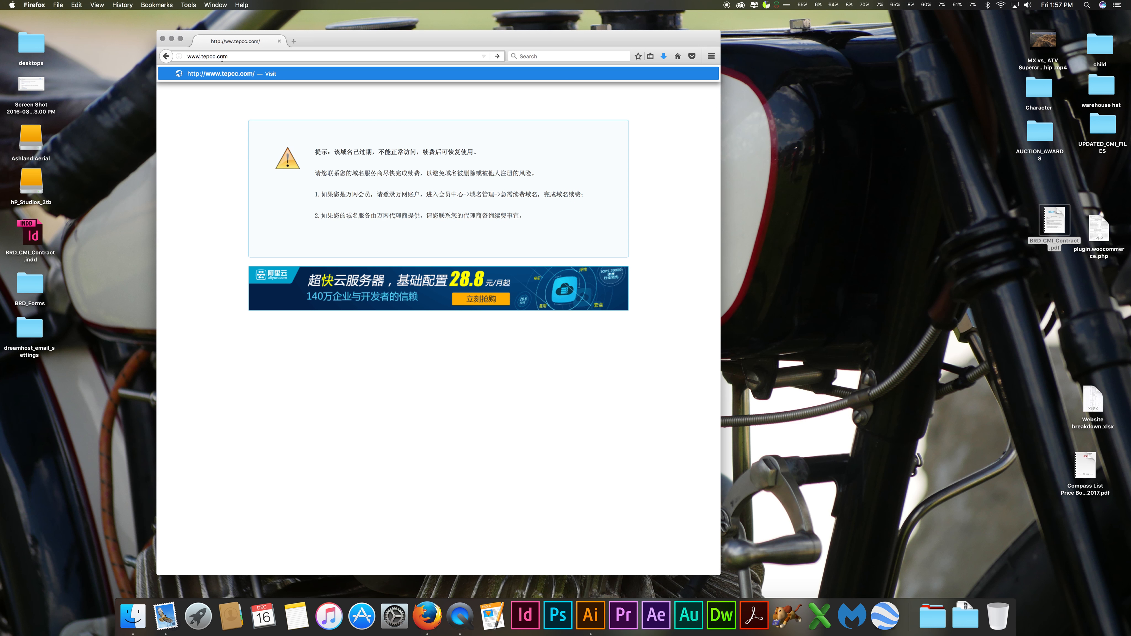
pyautogui.click(217, 56)
pyautogui.write('c')
pyautogui.press('Return')
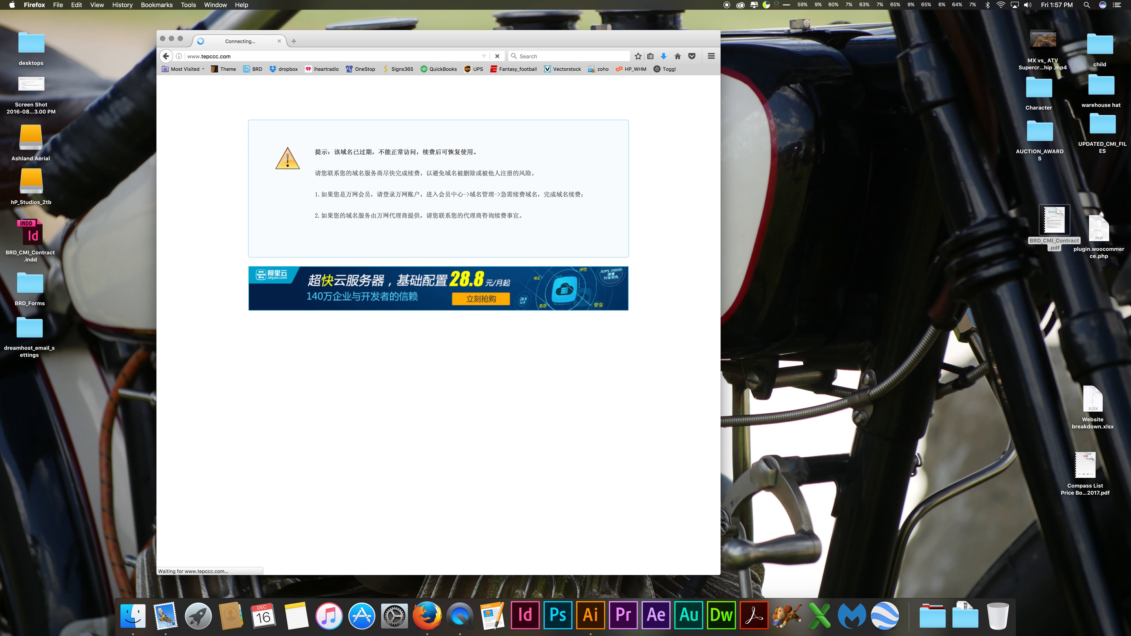
# - Open the site's admin login, enter the account password, enable Remember Me and log in to the WordPress dashboard
pyautogui.moveTo(231, 78)
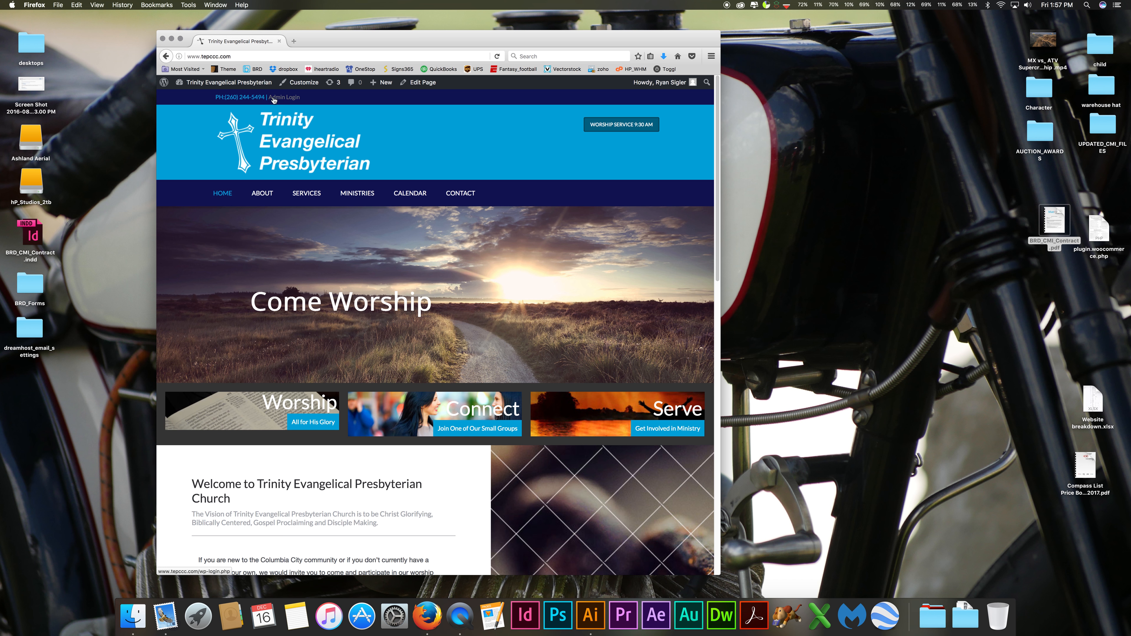
pyautogui.click(292, 98)
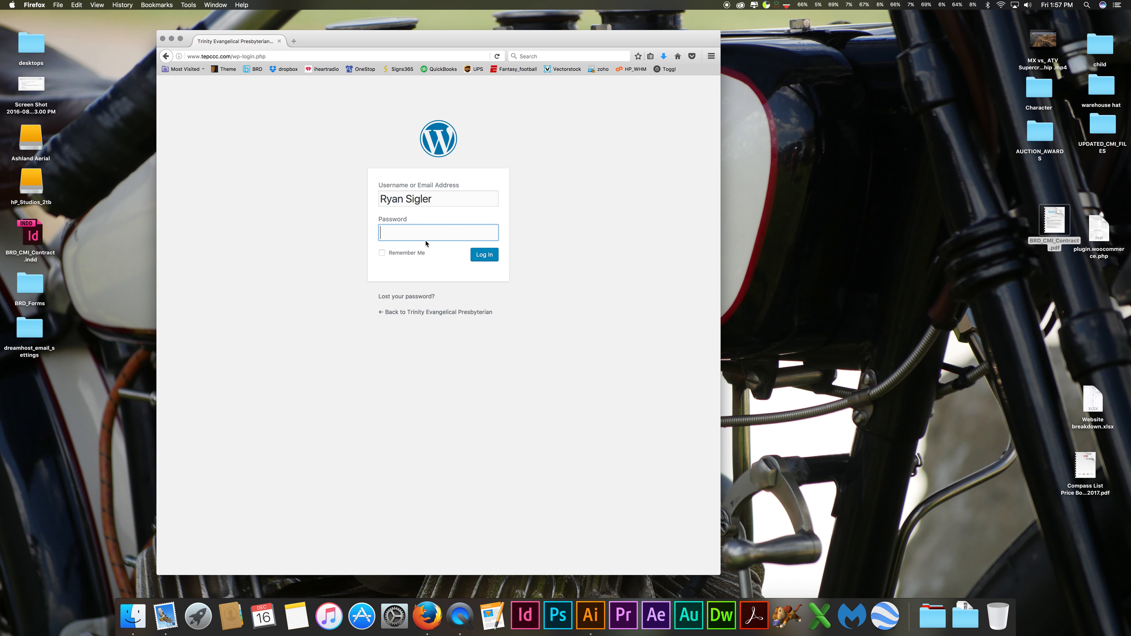
pyautogui.write('*********')
pyautogui.click(382, 252)
pyautogui.click(486, 256)
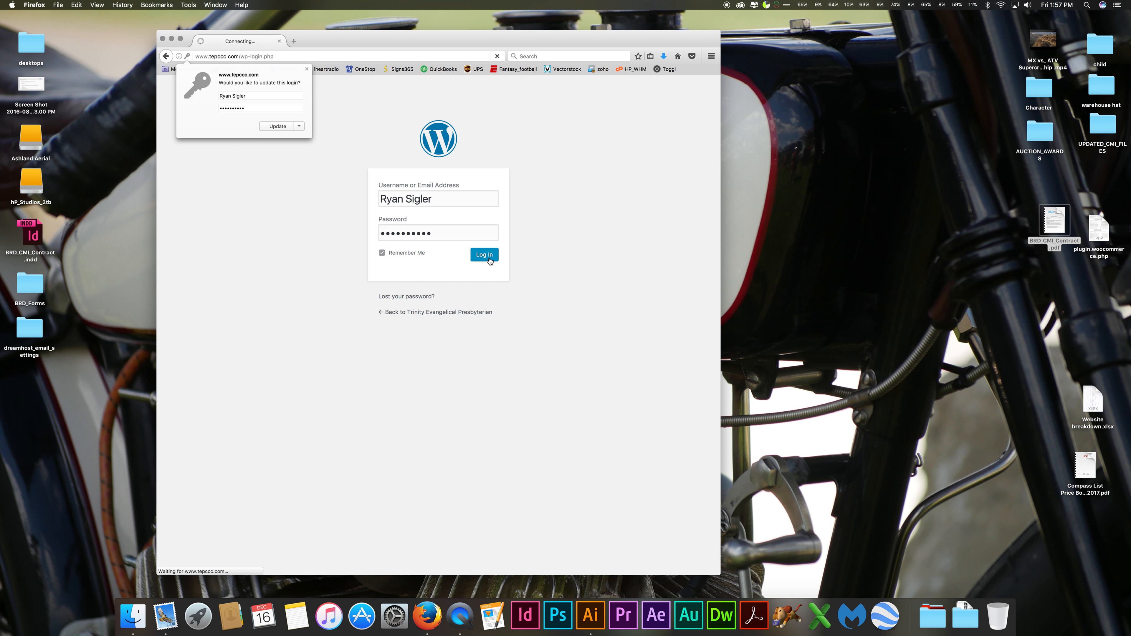
pyautogui.write('*********')
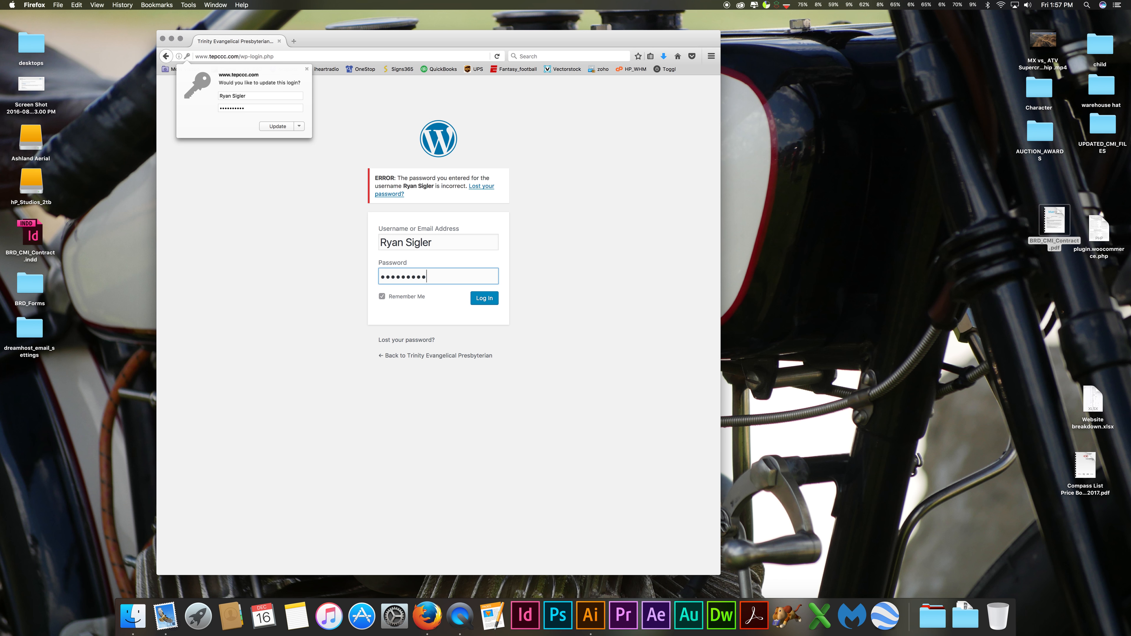
pyautogui.click(484, 298)
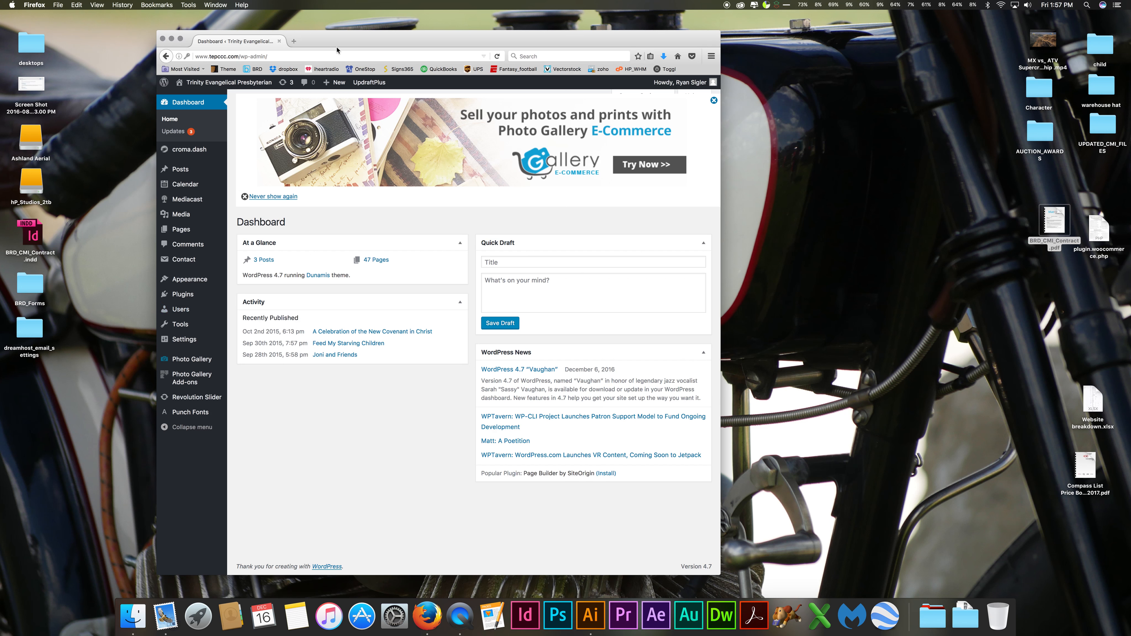
# - Open the list of all calendar items in the site administration
pyautogui.moveTo(338, 44); pyautogui.dragTo(323, 40)
pyautogui.moveTo(213, 291)
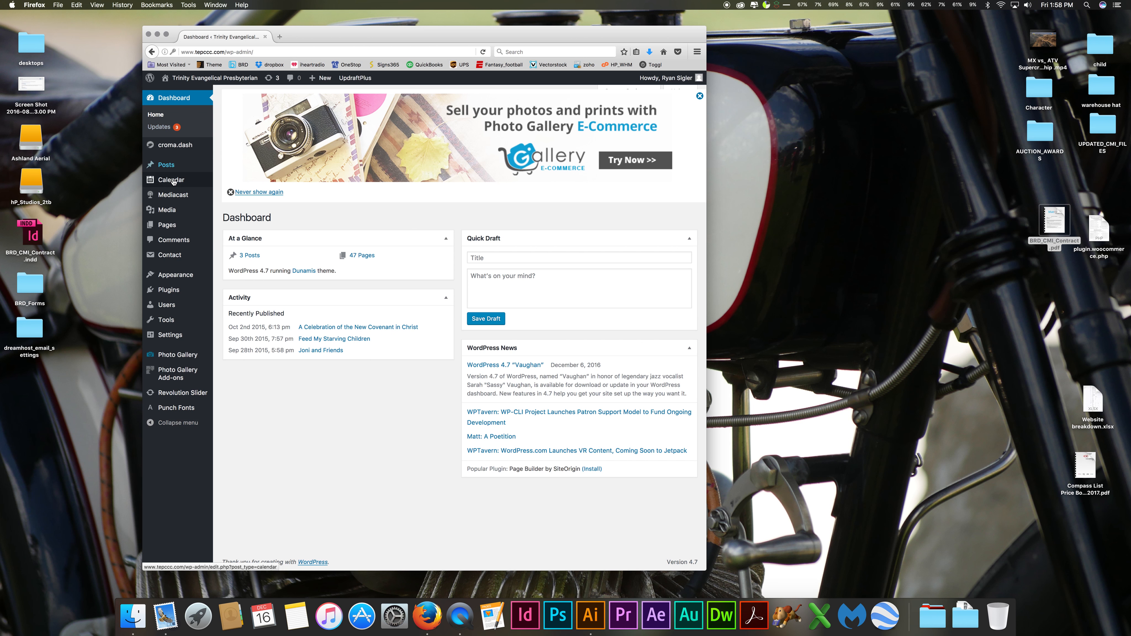
pyautogui.moveTo(174, 202)
pyautogui.moveTo(171, 183)
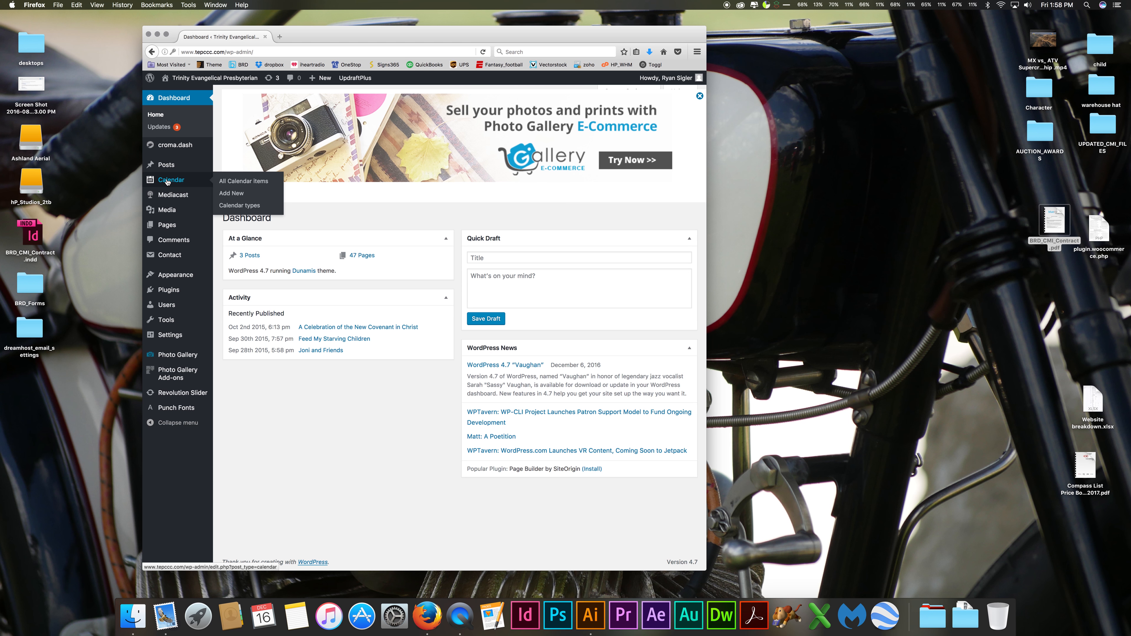
pyautogui.click(246, 184)
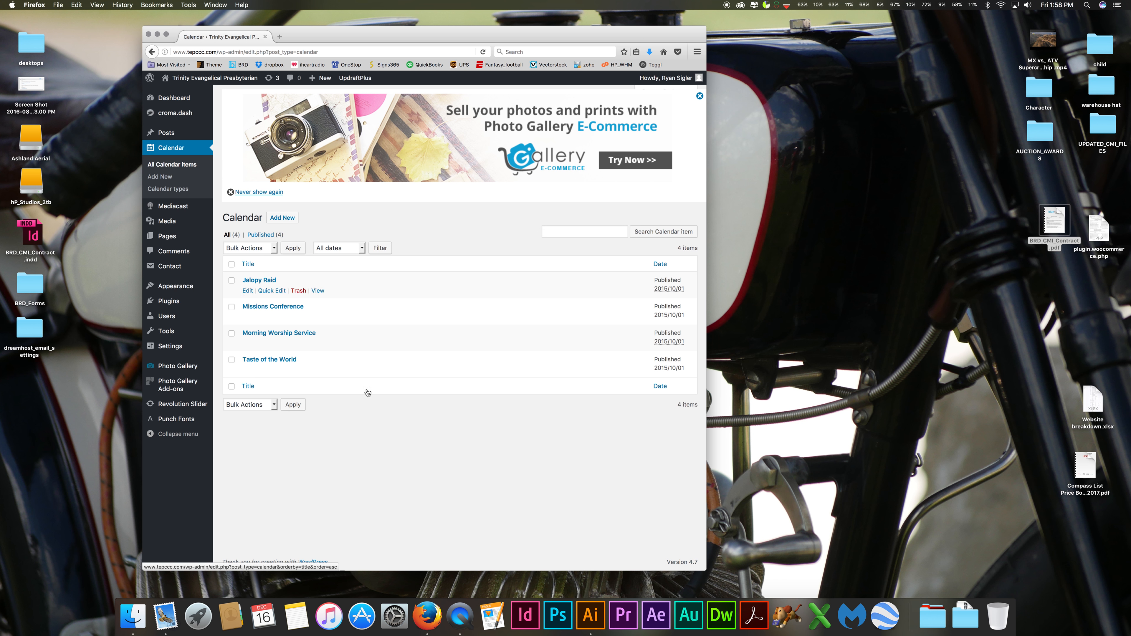
# - Open the Morning Worship Service calendar item and examine its date, time, recurrence, description and location settings
pyautogui.click(275, 334)
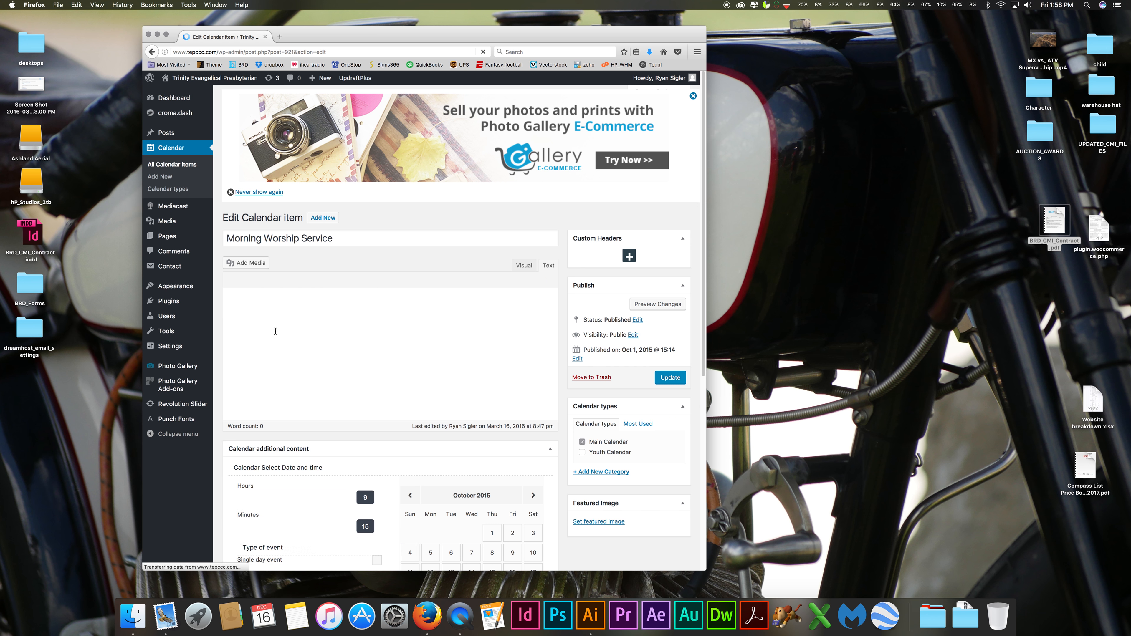
pyautogui.scroll(-5, 350, 374)
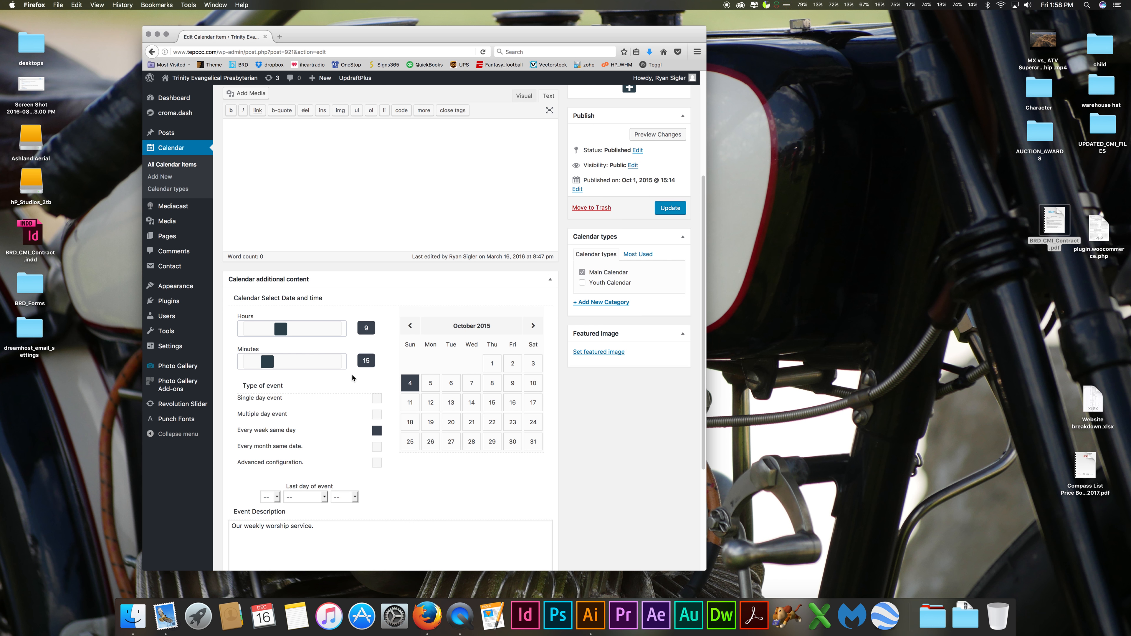
pyautogui.scroll(-2, 347, 382)
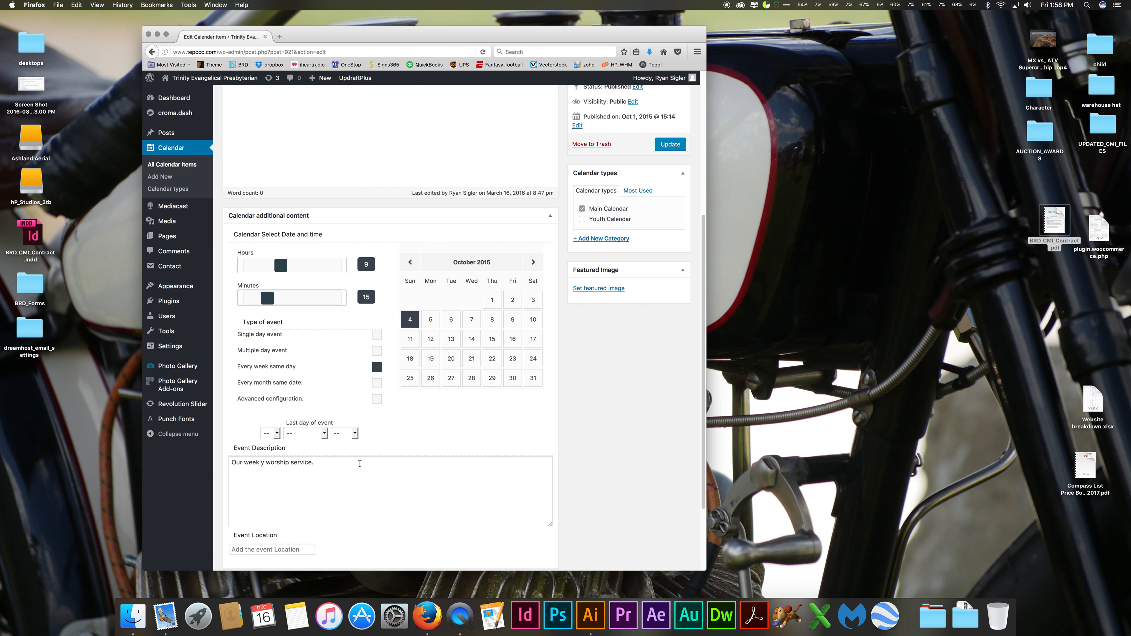
pyautogui.scroll(-5, 360, 464)
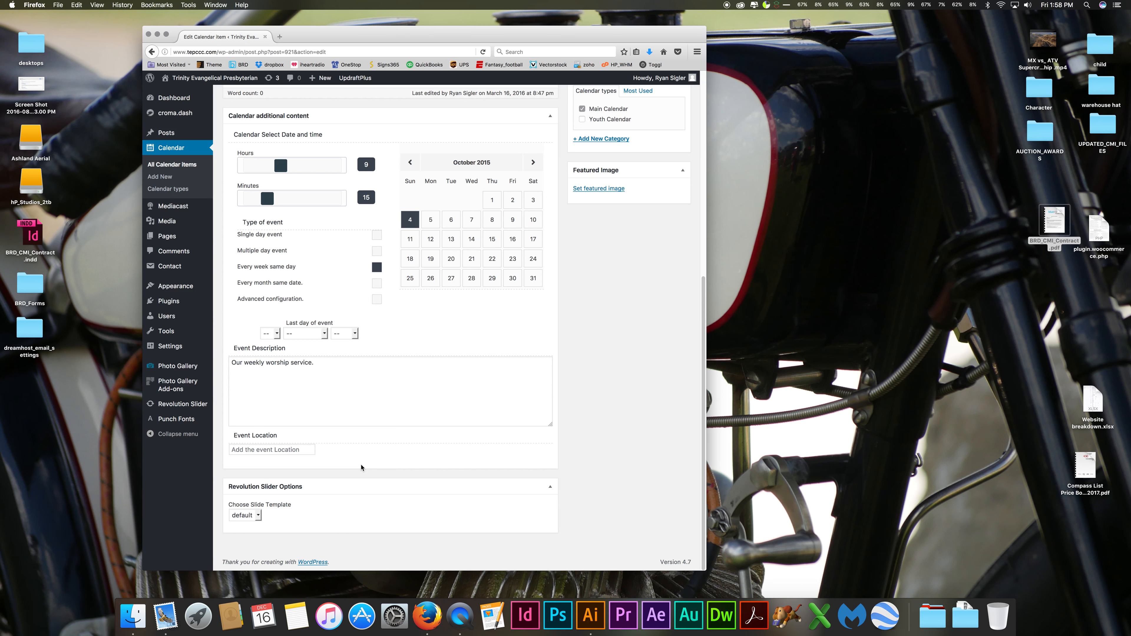
pyautogui.scroll(2, 361, 467)
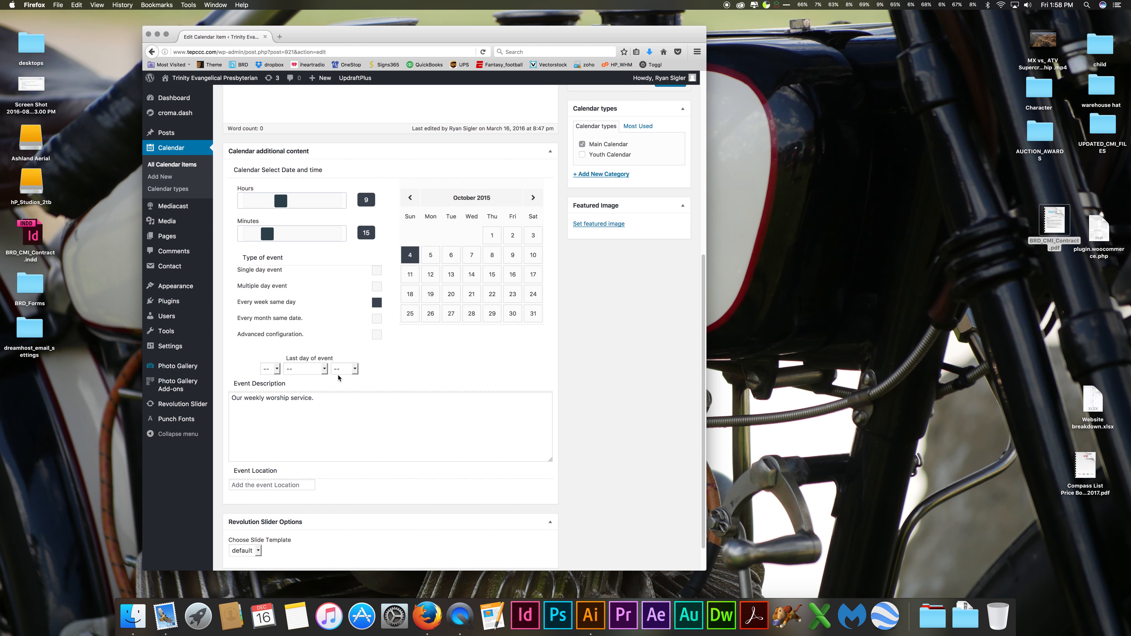
# - Open the public home page in a separate tab, examine the Upcoming Events list and view the first Morning Worship Service event
pyautogui.rightClick(205, 78)
pyautogui.click(225, 85)
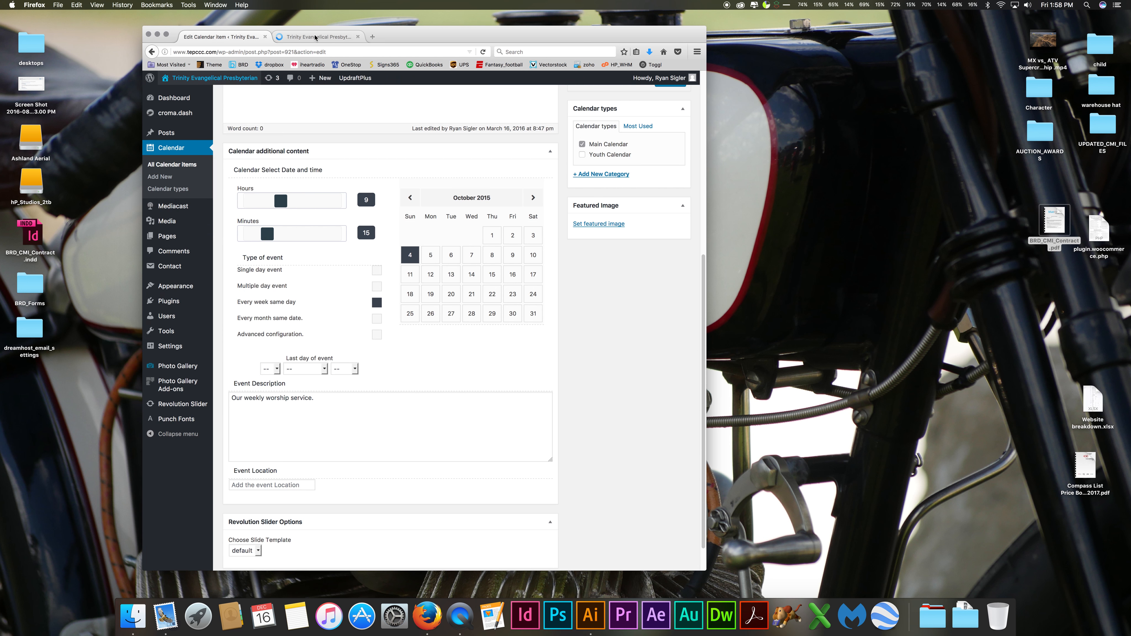
pyautogui.click(307, 38)
pyautogui.scroll(-10, 570, 503)
pyautogui.scroll(-7, 570, 503)
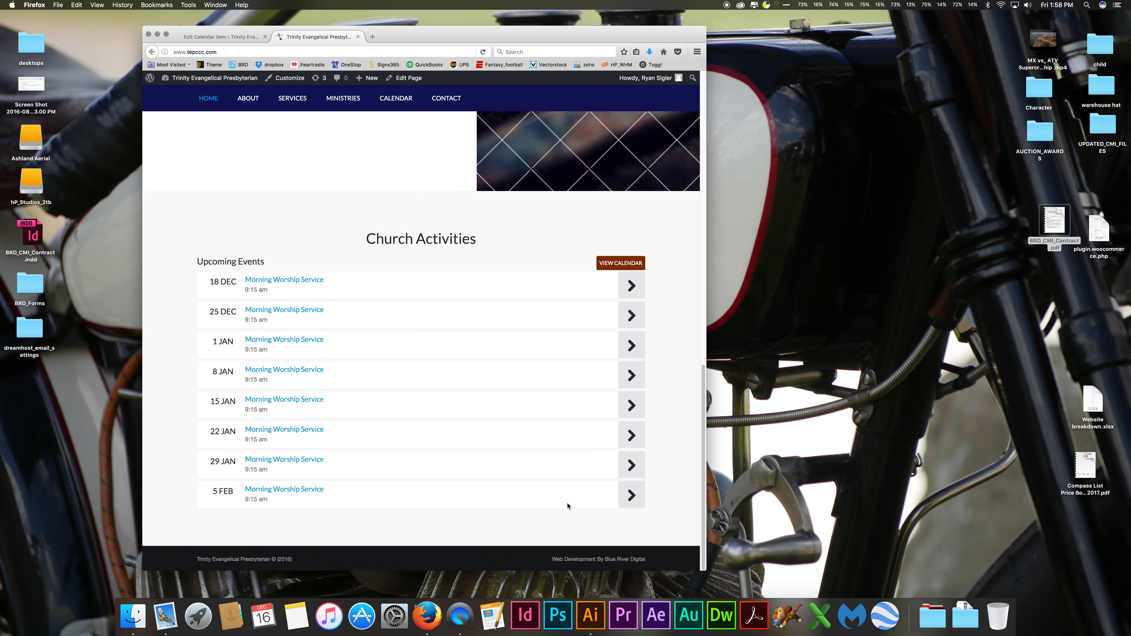
pyautogui.moveTo(245, 280); pyautogui.dragTo(307, 512)
pyautogui.moveTo(283, 405)
pyautogui.mouseDown()
pyautogui.moveTo(215, 408)
pyautogui.moveTo(297, 421)
pyautogui.mouseUp()
pyautogui.click(630, 286)
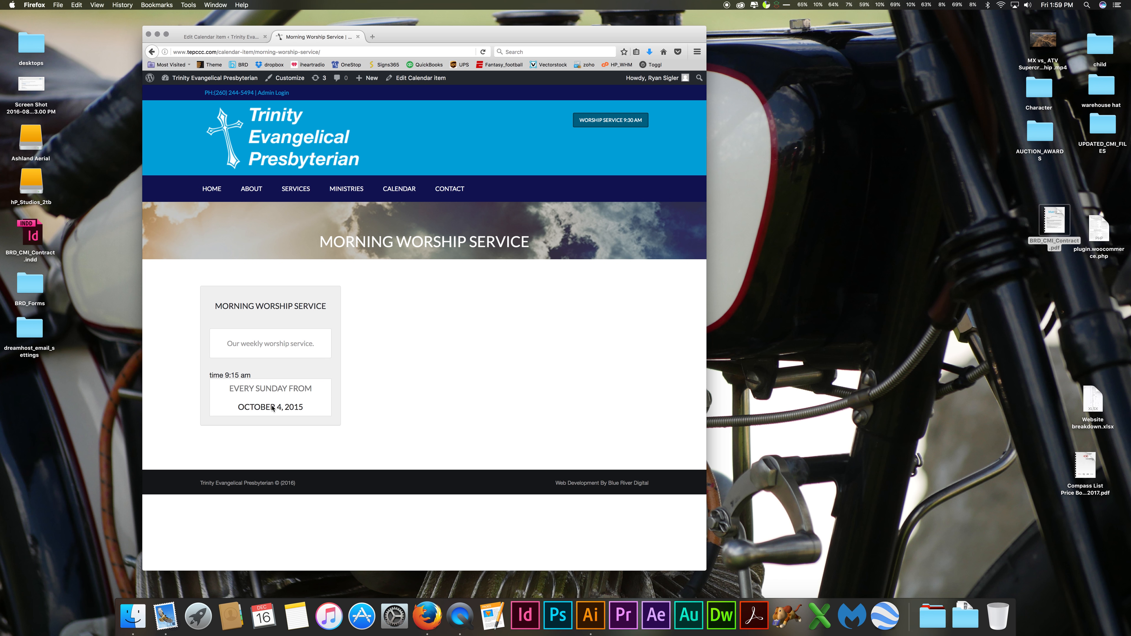
# - Return to editing the Morning Worship Service item and add the lines "Location" and "time to meet" to its event description
pyautogui.click(222, 38)
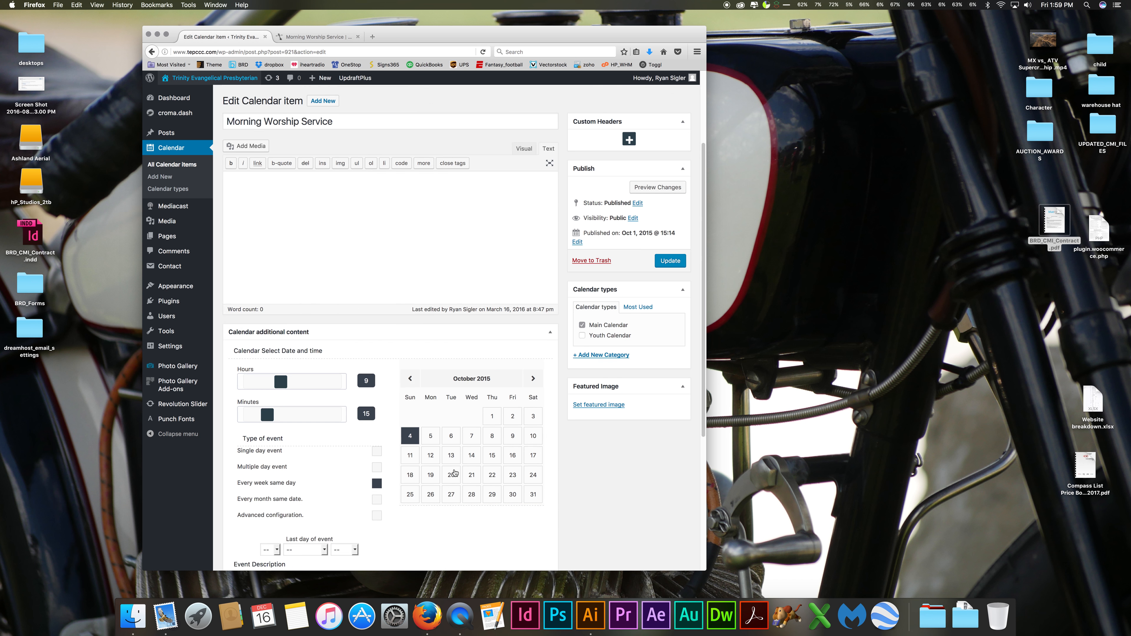
pyautogui.scroll(-5, 366, 424)
pyautogui.moveTo(365, 416); pyautogui.dragTo(158, 404)
pyautogui.click(277, 426)
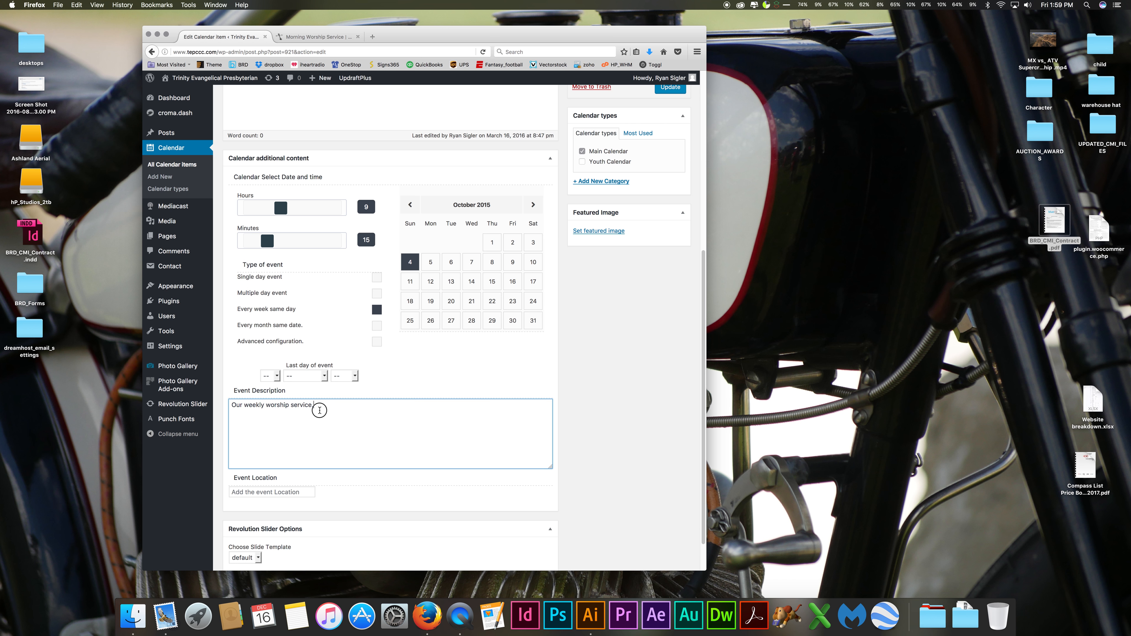
pyautogui.moveTo(341, 409); pyautogui.dragTo(177, 403)
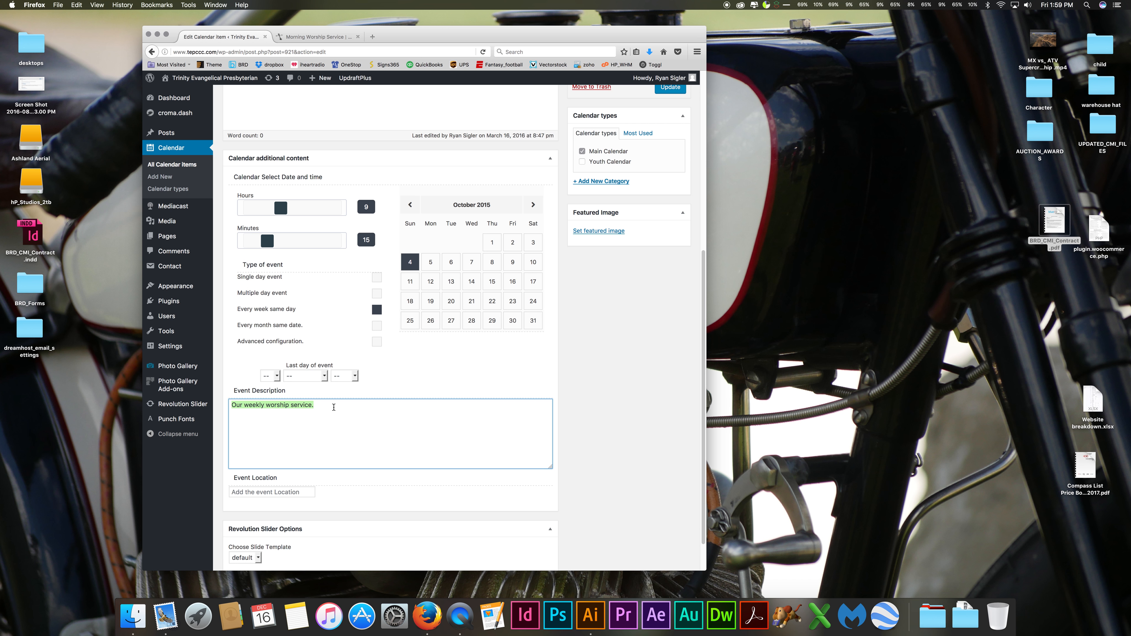
pyautogui.click(333, 408)
pyautogui.write('Location time to meet')
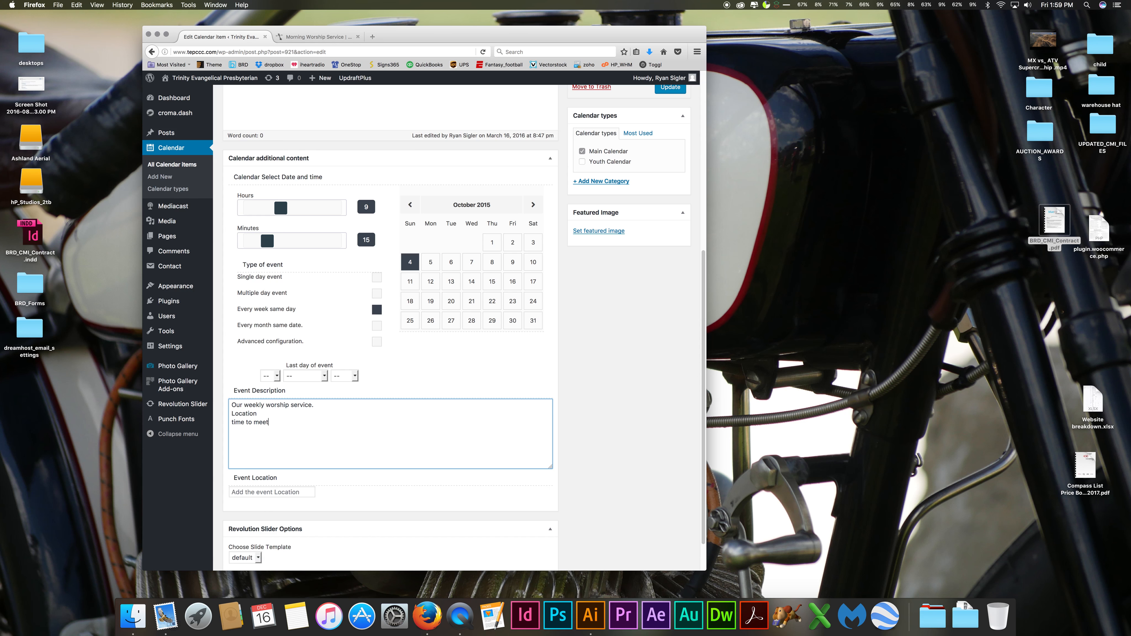
# - Delete the "Location" and "time to meet" lines from the event description
pyautogui.moveTo(336, 422); pyautogui.dragTo(182, 412)
pyautogui.press('BackSpace')
pyautogui.scroll(6, 335, 483)
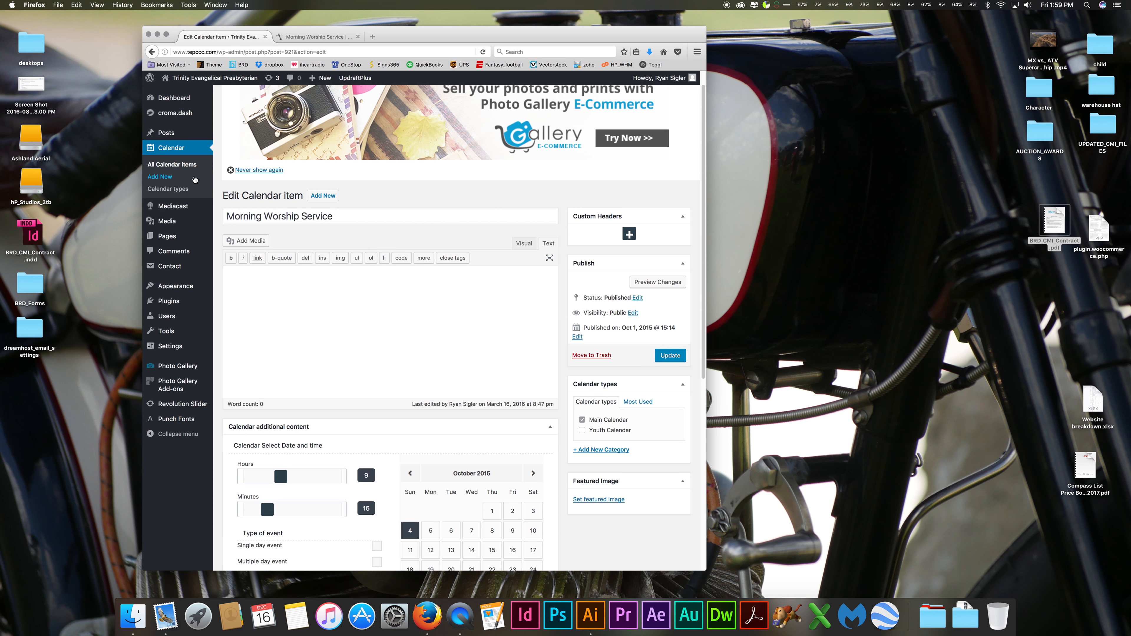
# - Start a new calendar item, and view the December 2016 events on the public site's Calendar page
pyautogui.click(314, 196)
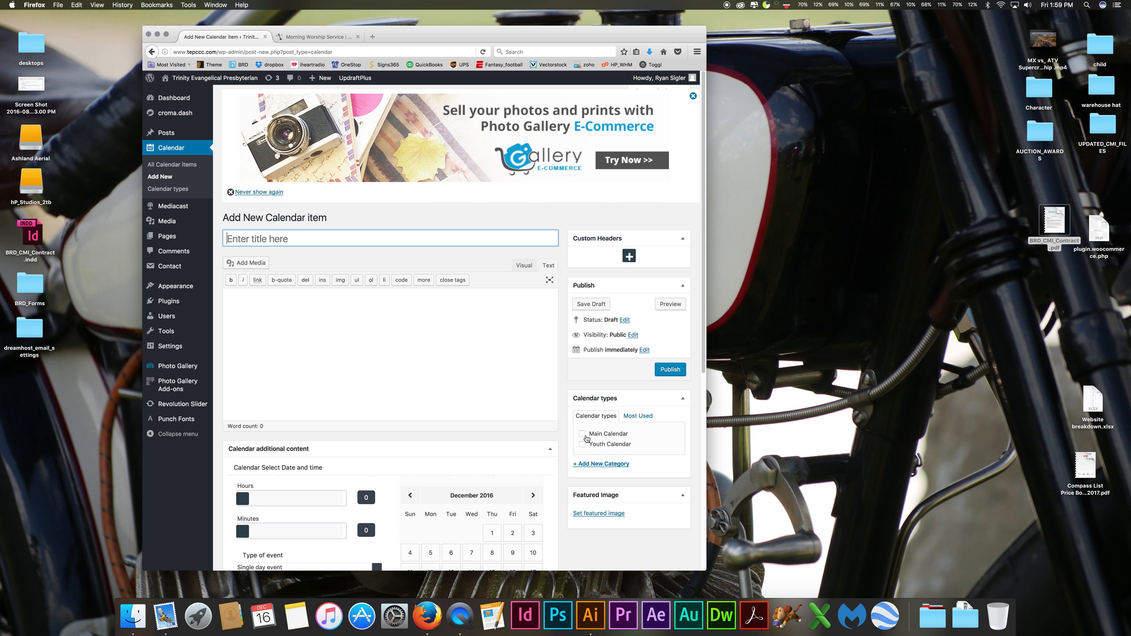
pyautogui.click(322, 38)
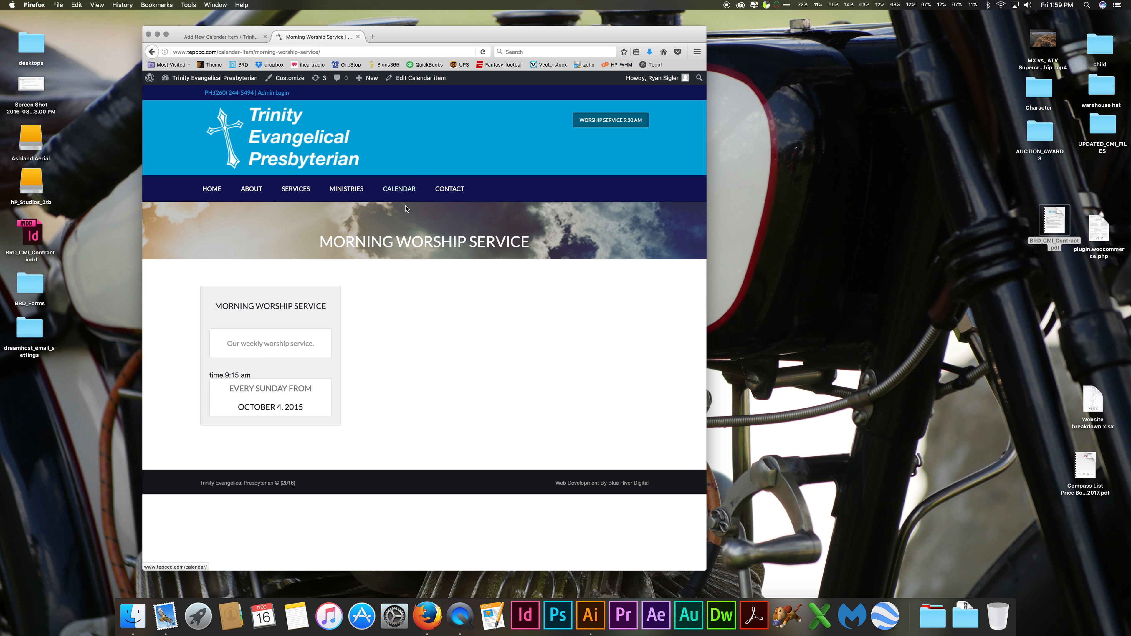
pyautogui.click(403, 189)
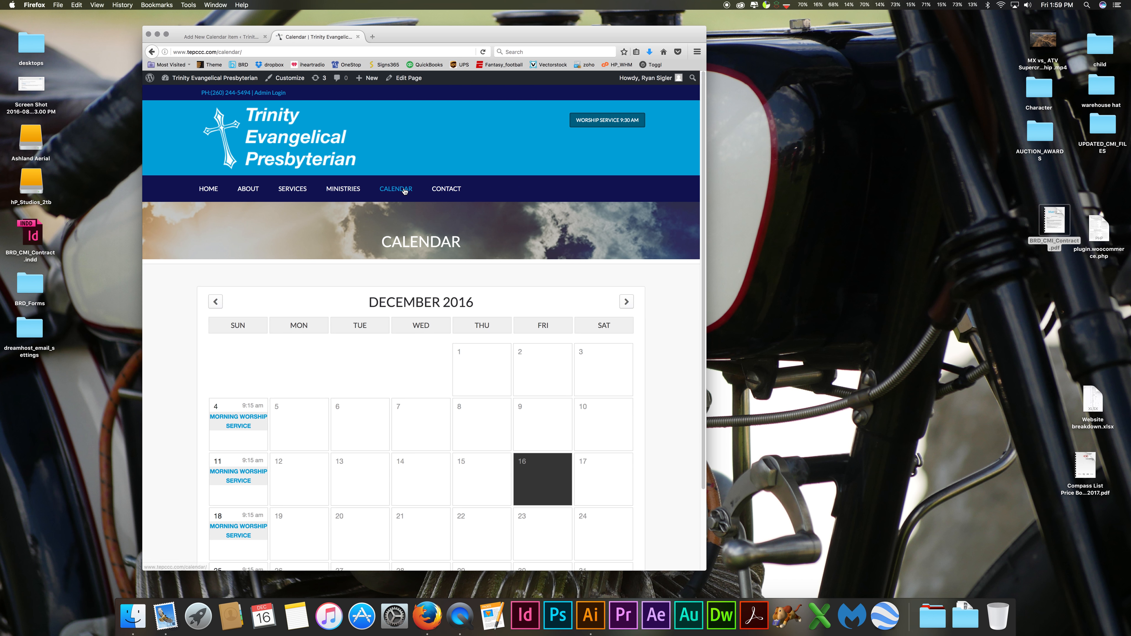
pyautogui.scroll(-3, 458, 290)
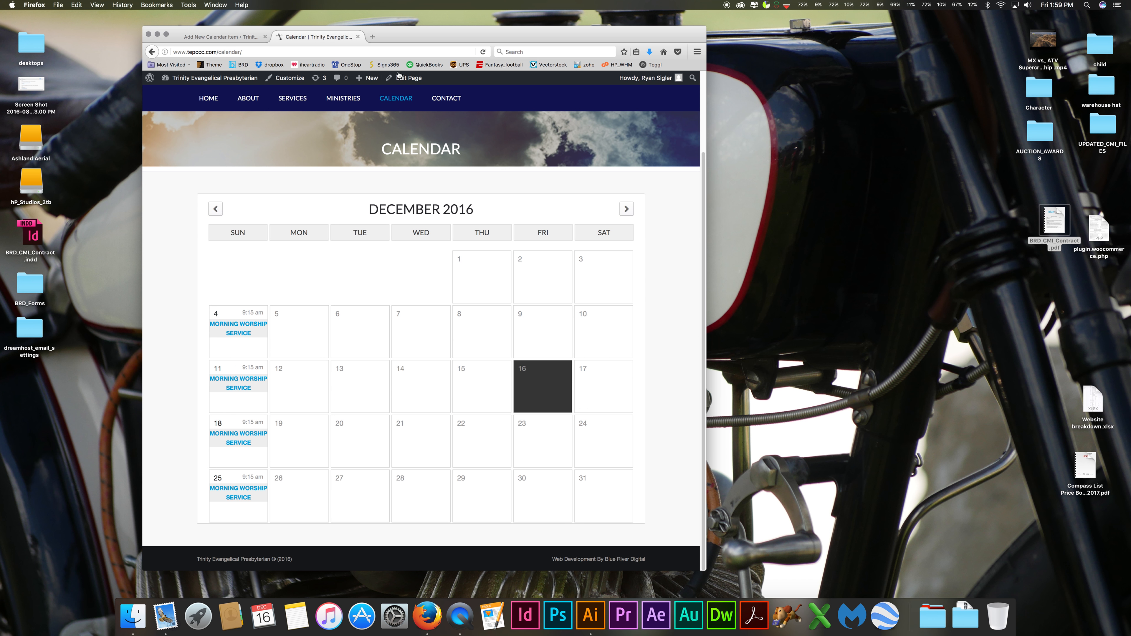
# - Return to the new calendar item, assign it to Main Calendar and title it "New Event"
pyautogui.click(243, 37)
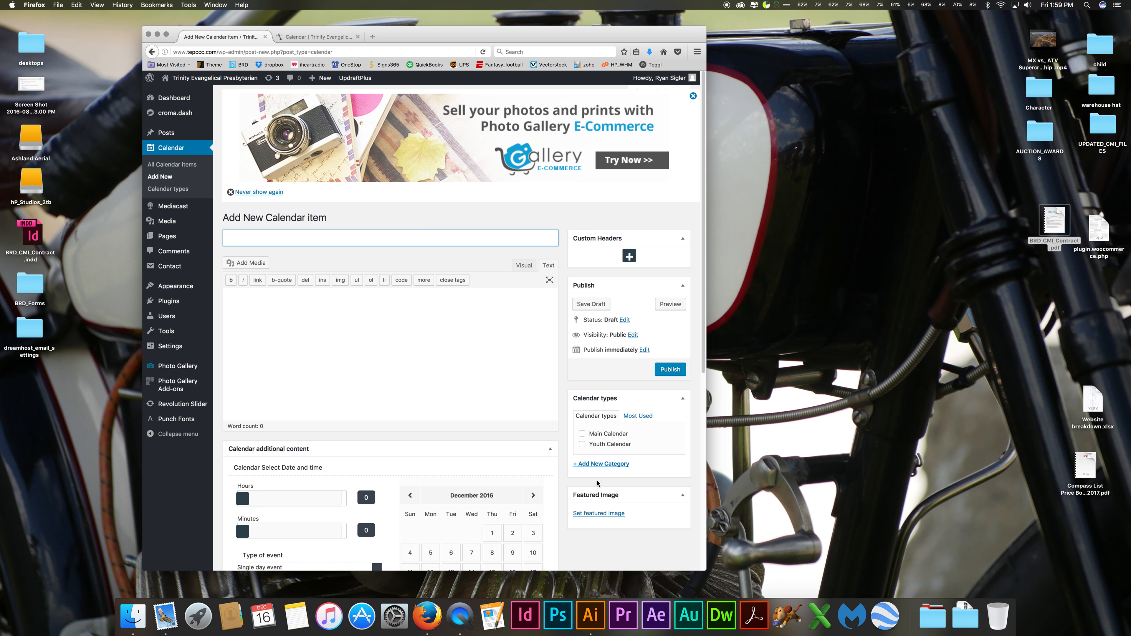
pyautogui.click(608, 435)
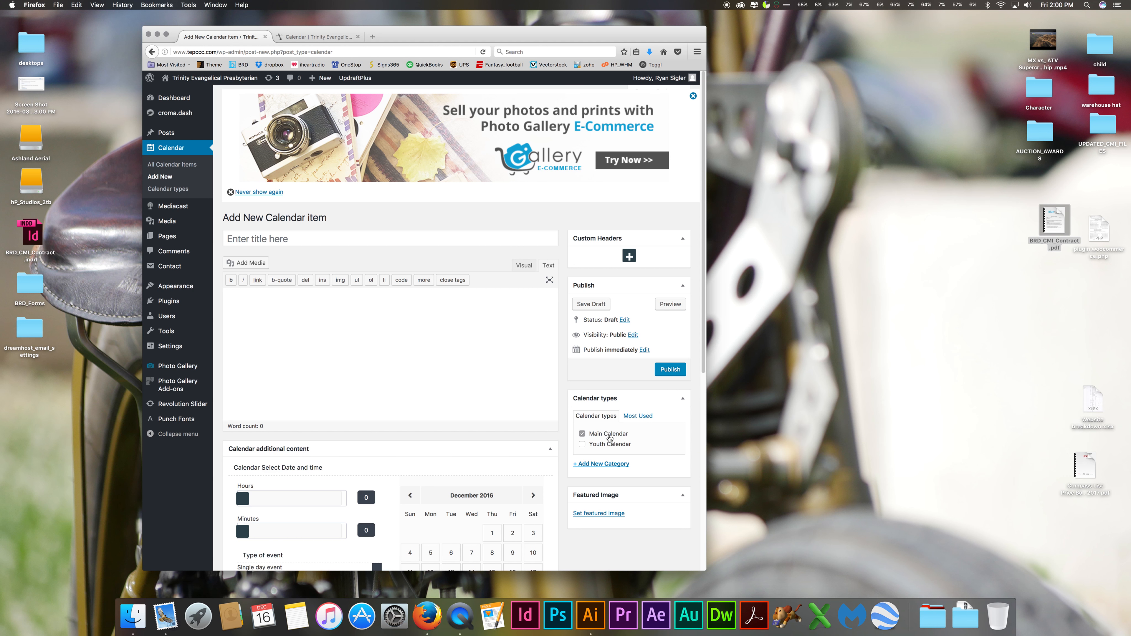
pyautogui.click(291, 236)
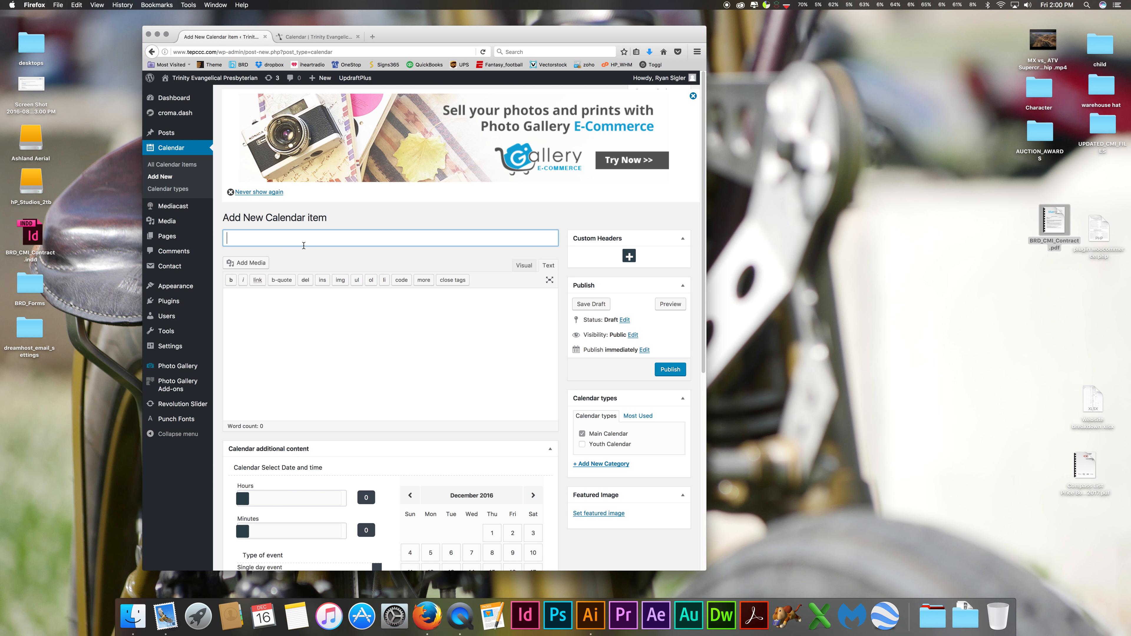
pyautogui.write('New EVent')
pyautogui.press('BackSpace')
pyautogui.press('BackSpace')
pyautogui.press('BackSpace')
pyautogui.press('BackSpace')
pyautogui.write('vent')
pyautogui.press('Tab')
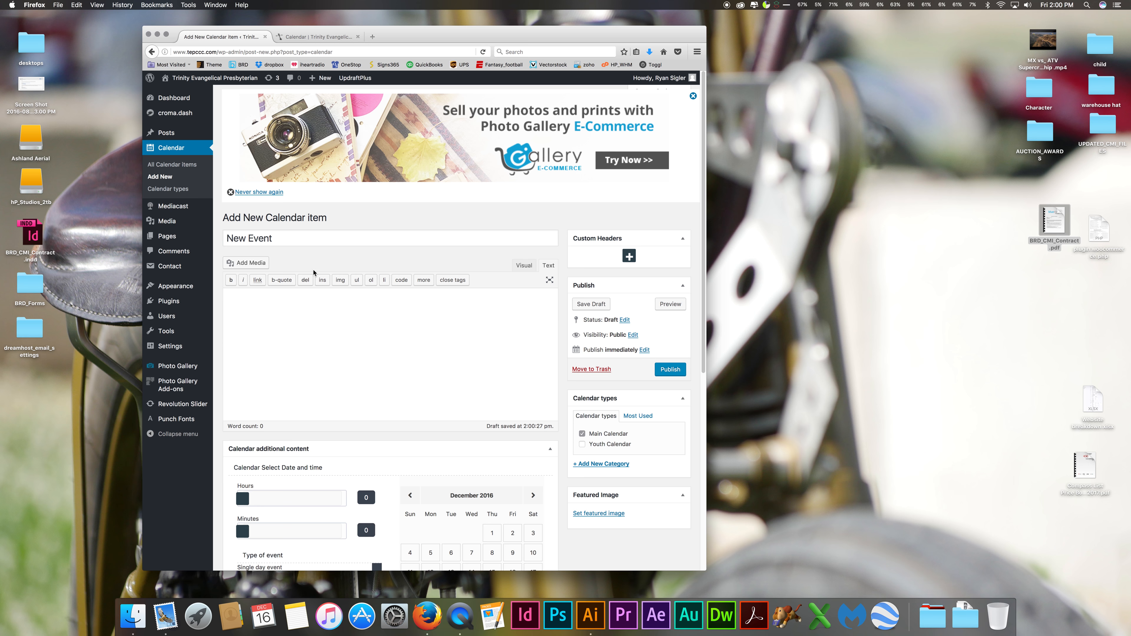
# - Set the new event's start time to 14 hours and 23 minutes
pyautogui.scroll(-1, 329, 301)
pyautogui.scroll(-5, 328, 301)
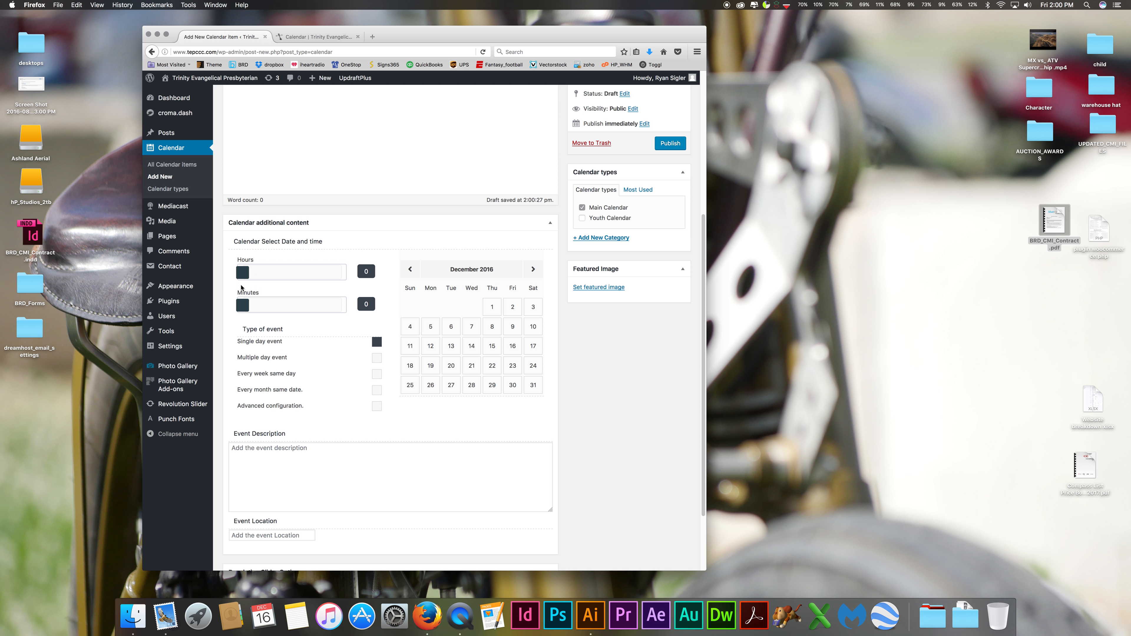
pyautogui.moveTo(243, 278)
pyautogui.mouseDown()
pyautogui.moveTo(365, 280)
pyautogui.moveTo(243, 276)
pyautogui.mouseUp()
pyautogui.moveTo(240, 276); pyautogui.dragTo(302, 276)
pyautogui.moveTo(308, 273)
pyautogui.mouseDown()
pyautogui.moveTo(238, 273)
pyautogui.moveTo(342, 276)
pyautogui.moveTo(314, 278)
pyautogui.mouseUp()
pyautogui.moveTo(314, 277)
pyautogui.mouseDown()
pyautogui.moveTo(284, 286)
pyautogui.moveTo(302, 285)
pyautogui.mouseUp()
pyautogui.moveTo(244, 306); pyautogui.dragTo(285, 303)
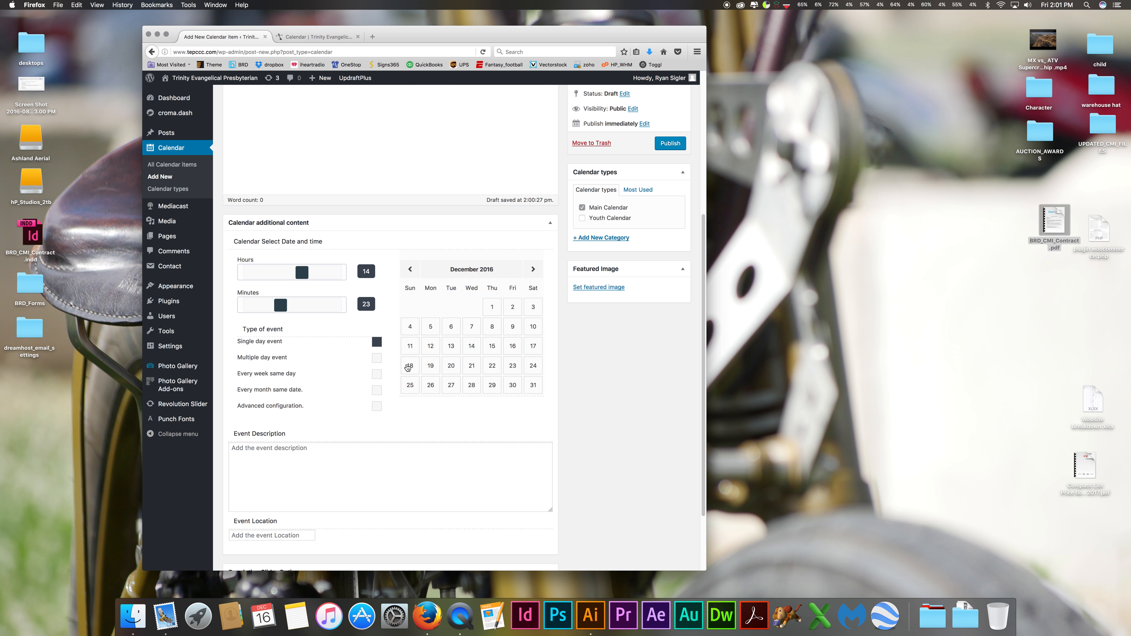
# - Set the event date to January 28, 2017, and enter "Youth Bowling Party" and "Location: Main Bowl - Columbia City, IN" as description lines
pyautogui.click(533, 270)
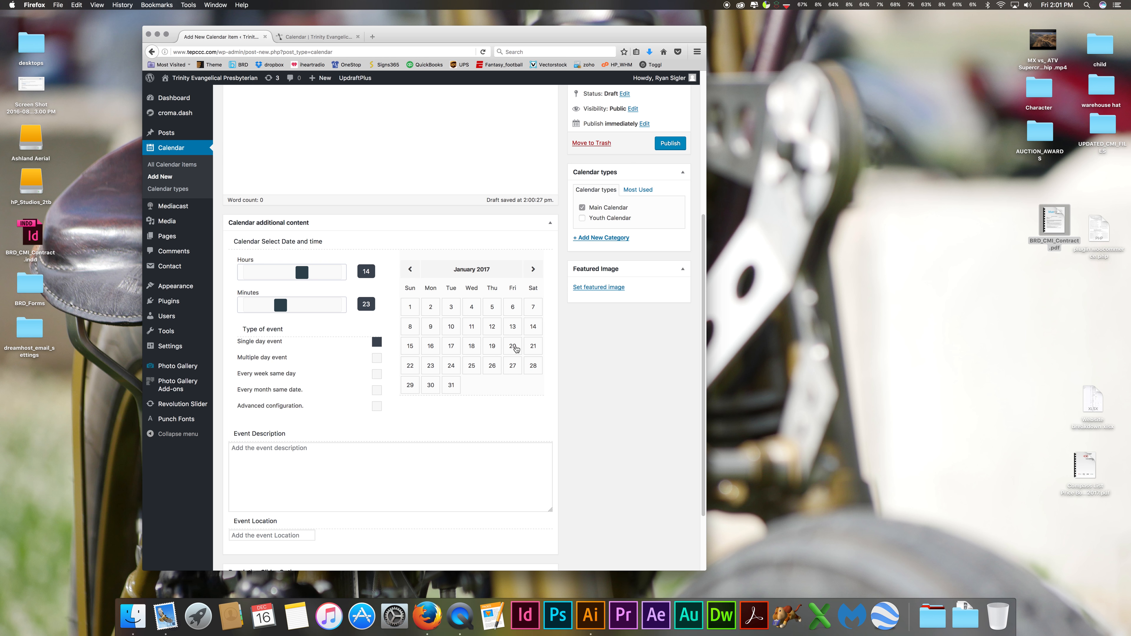
pyautogui.click(534, 368)
pyautogui.click(333, 451)
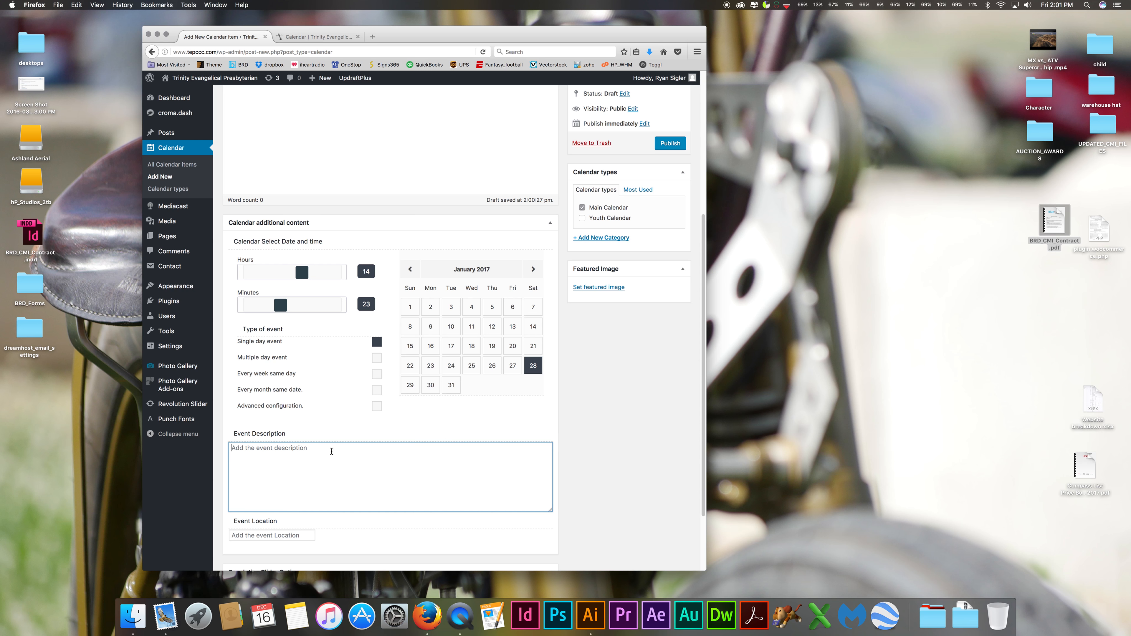
pyautogui.write('Youth Bowling Party')
pyautogui.press('Return')
pyautogui.write('Loac')
pyautogui.write('tion')
pyautogui.write(': Main Bow')
pyautogui.write('l - Columbia City ')
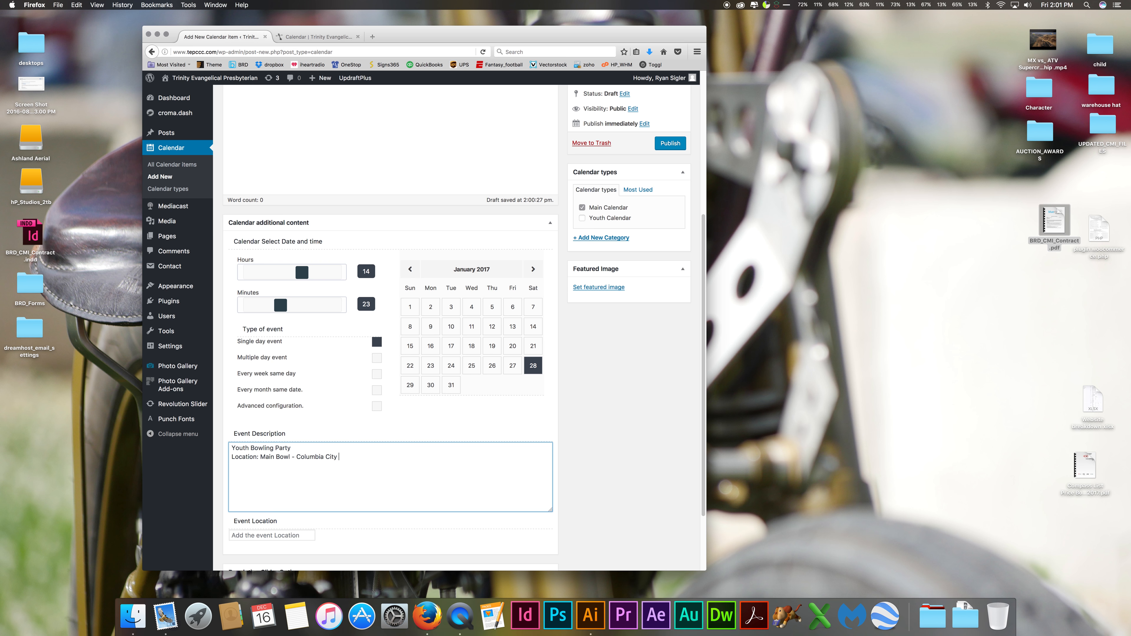
pyautogui.write(', IN')
# - Add the description lines "Meet At Church: Time 6:00pm" and "Event Starts: 7:00pm", and set the start hour to 19
pyautogui.press('Return')
pyautogui.write('Mett')
pyautogui.write('ee')
pyautogui.write('t At Church')
pyautogui.write(':  Time ')
pyautogui.write('6:00pm')
pyautogui.press('Return')
pyautogui.write('Event Starts')
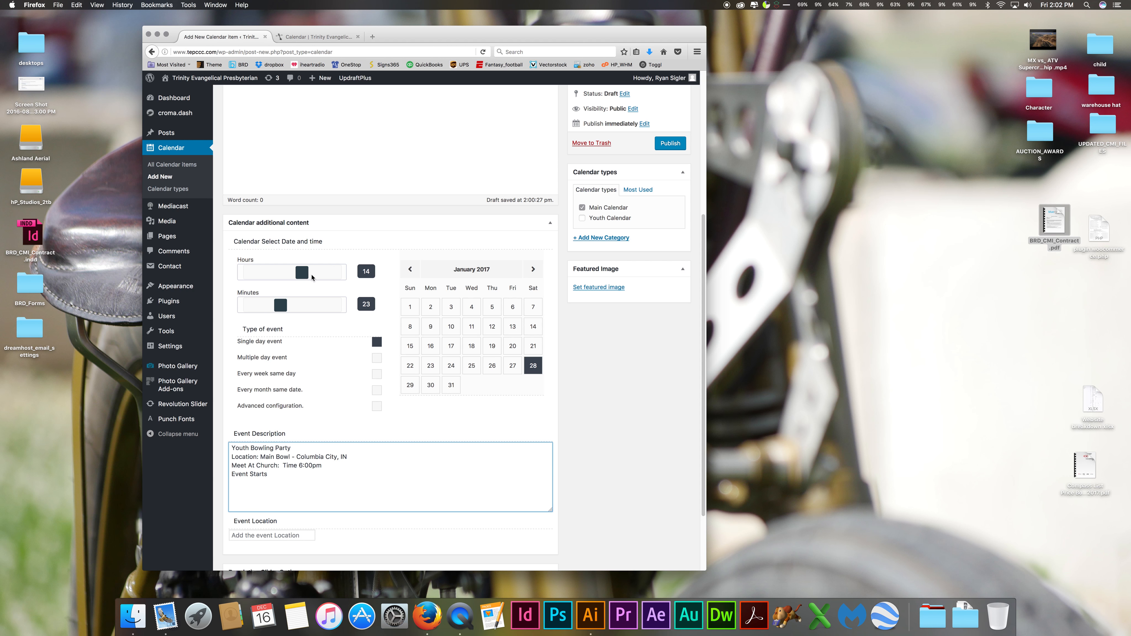
pyautogui.moveTo(301, 272); pyautogui.dragTo(322, 274)
pyautogui.write('00pm')
# - Publish the new calendar event
pyautogui.scroll(2, 422, 369)
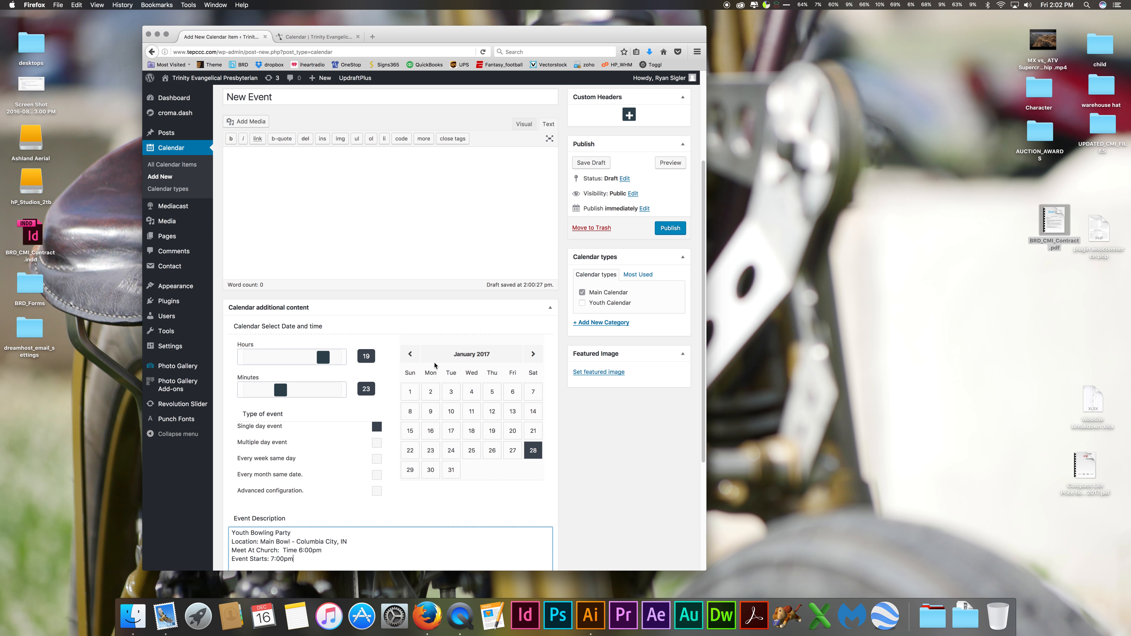
pyautogui.scroll(3, 435, 366)
pyautogui.scroll(-2, 625, 490)
pyautogui.click(669, 279)
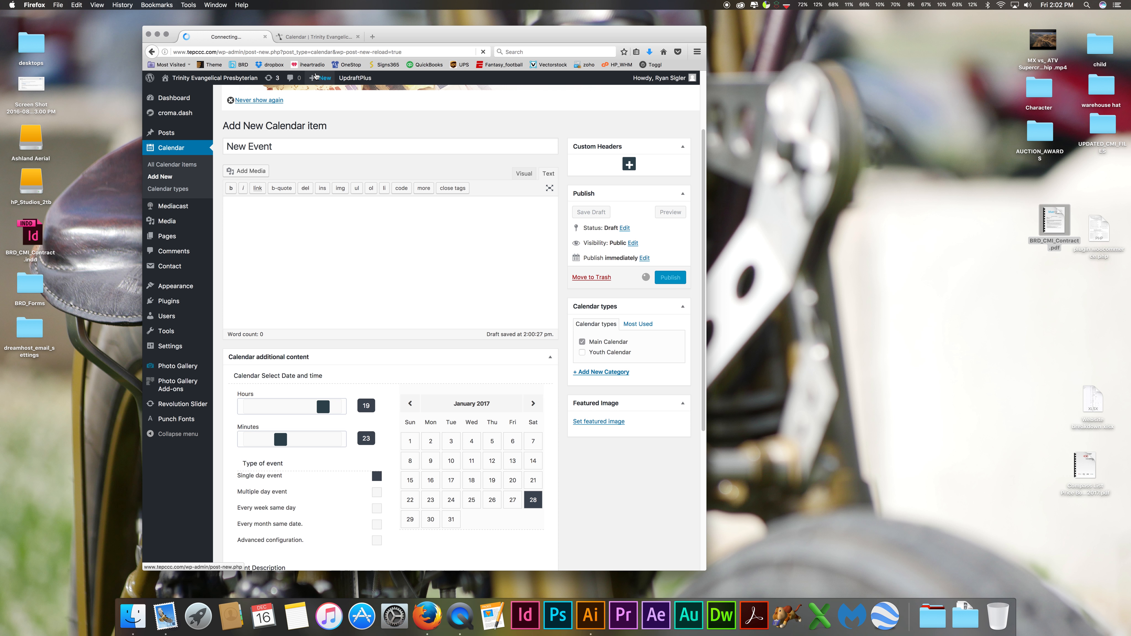
# - Reload the public Calendar page, open the January 28, 2017 event to review its time and description, and return to the calendar
pyautogui.click(312, 38)
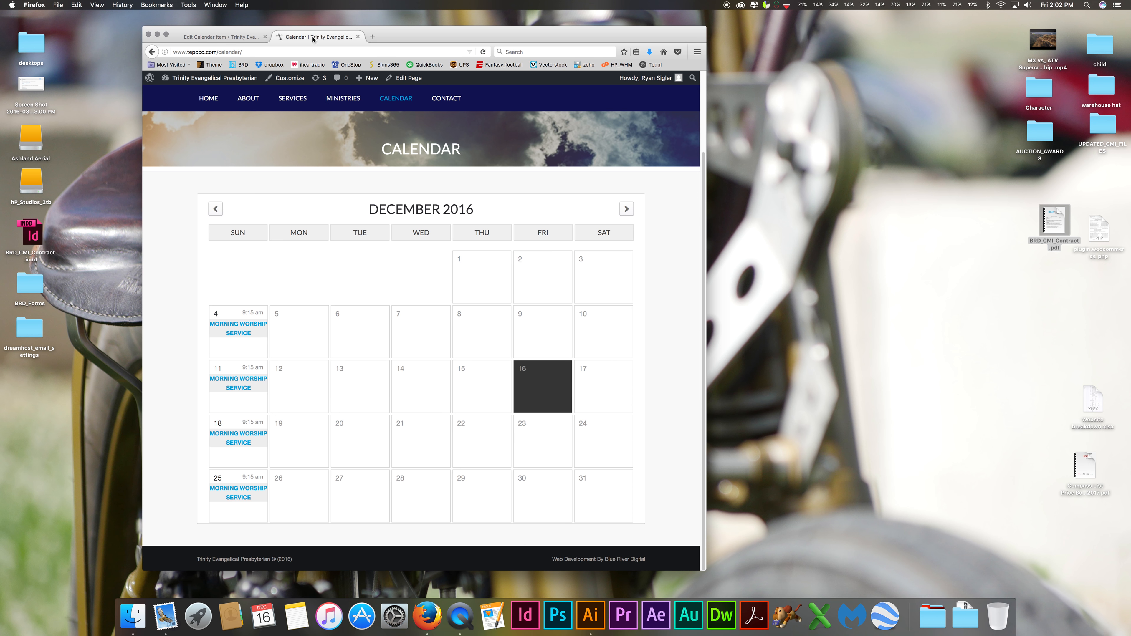
pyautogui.press('super+r')
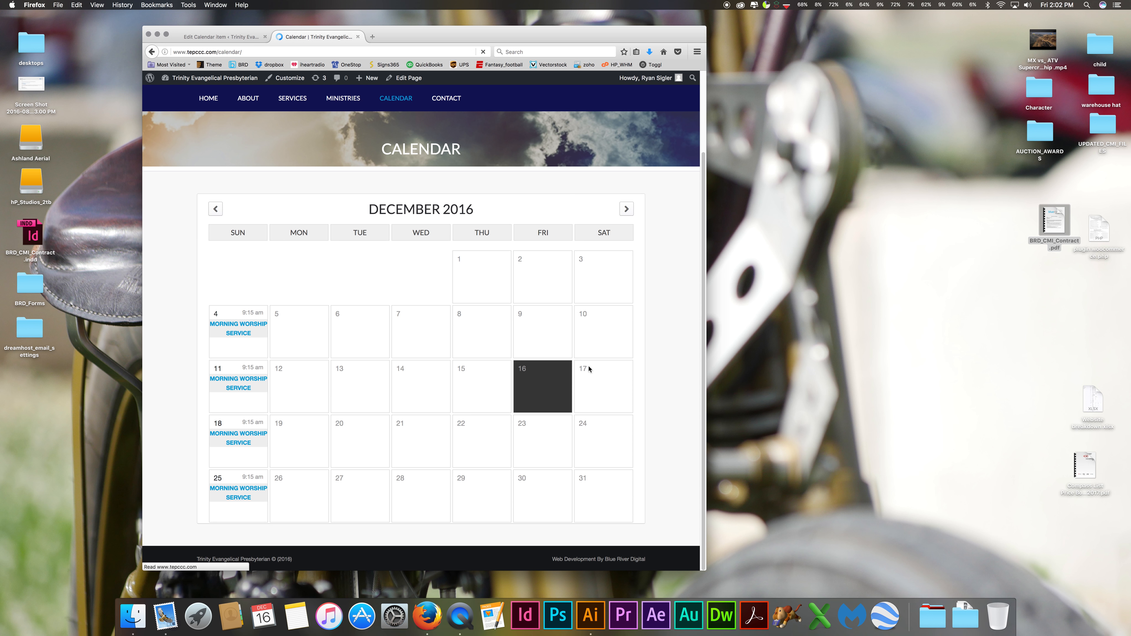
pyautogui.click(627, 211)
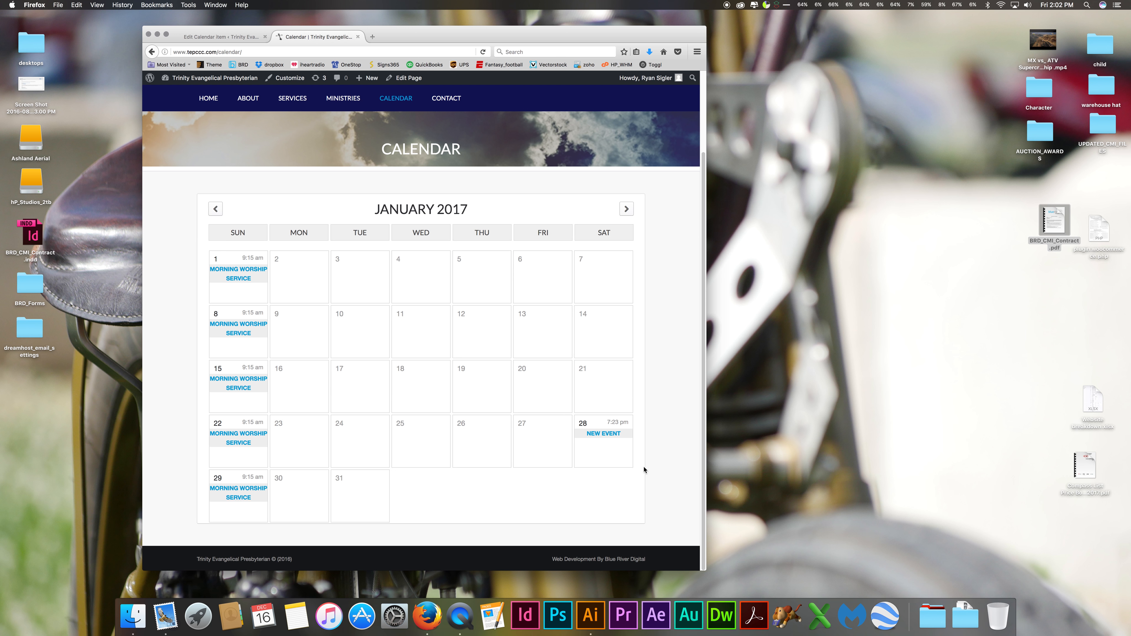
pyautogui.click(591, 435)
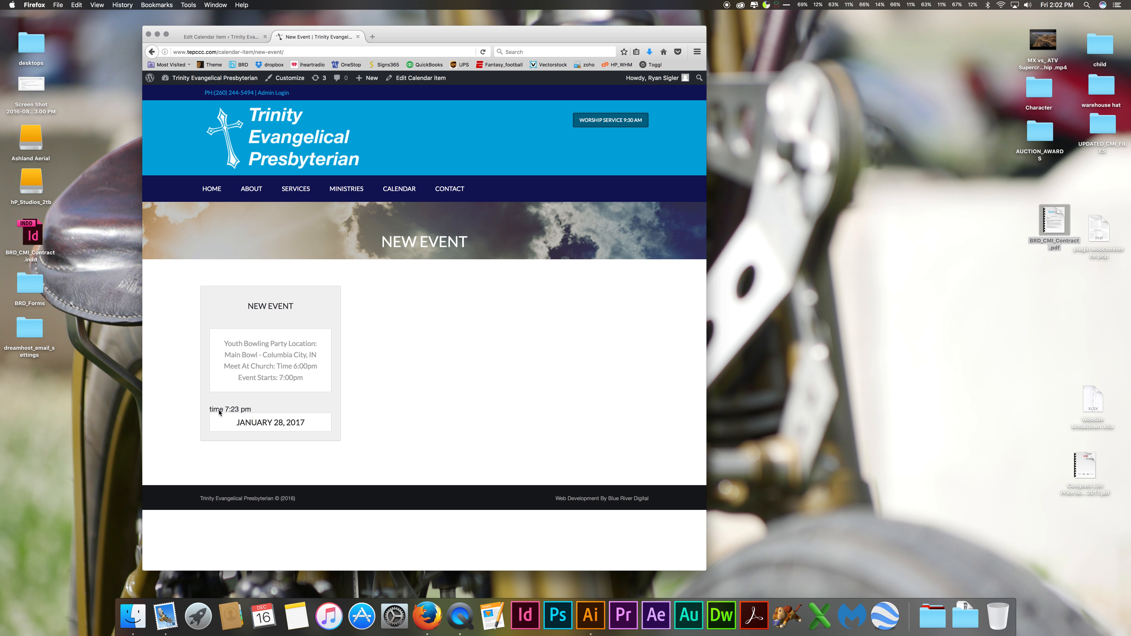
pyautogui.moveTo(253, 411); pyautogui.dragTo(200, 409)
pyautogui.moveTo(303, 379); pyautogui.dragTo(198, 371)
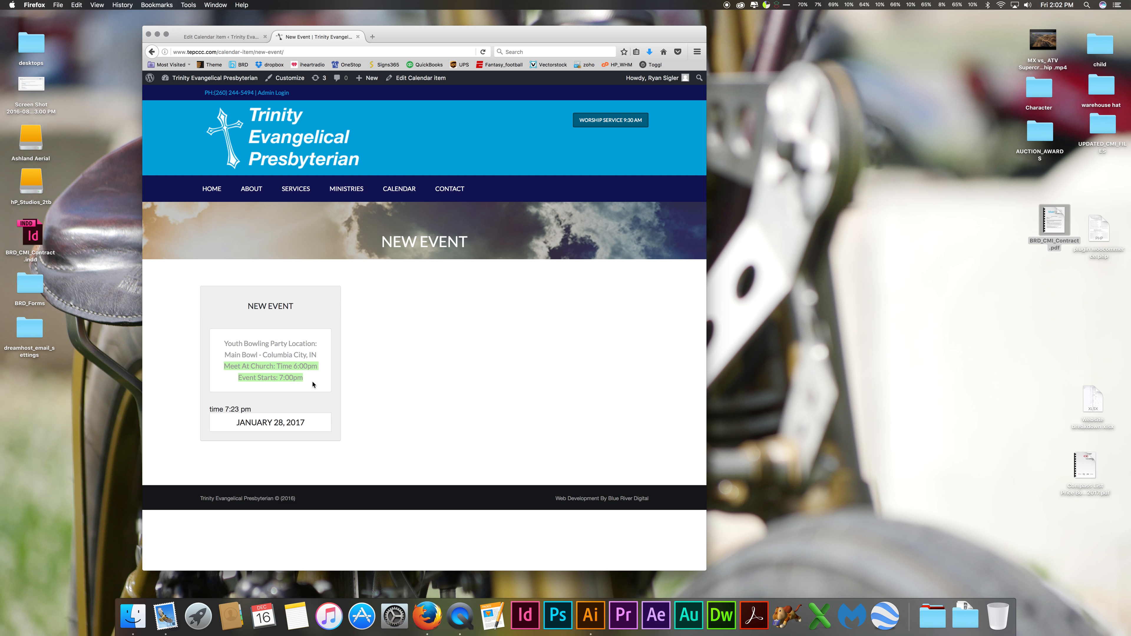
pyautogui.click(244, 370)
pyautogui.moveTo(320, 370)
pyautogui.mouseDown()
pyautogui.moveTo(218, 353)
pyautogui.moveTo(189, 334)
pyautogui.moveTo(258, 344)
pyautogui.moveTo(317, 391)
pyautogui.mouseUp()
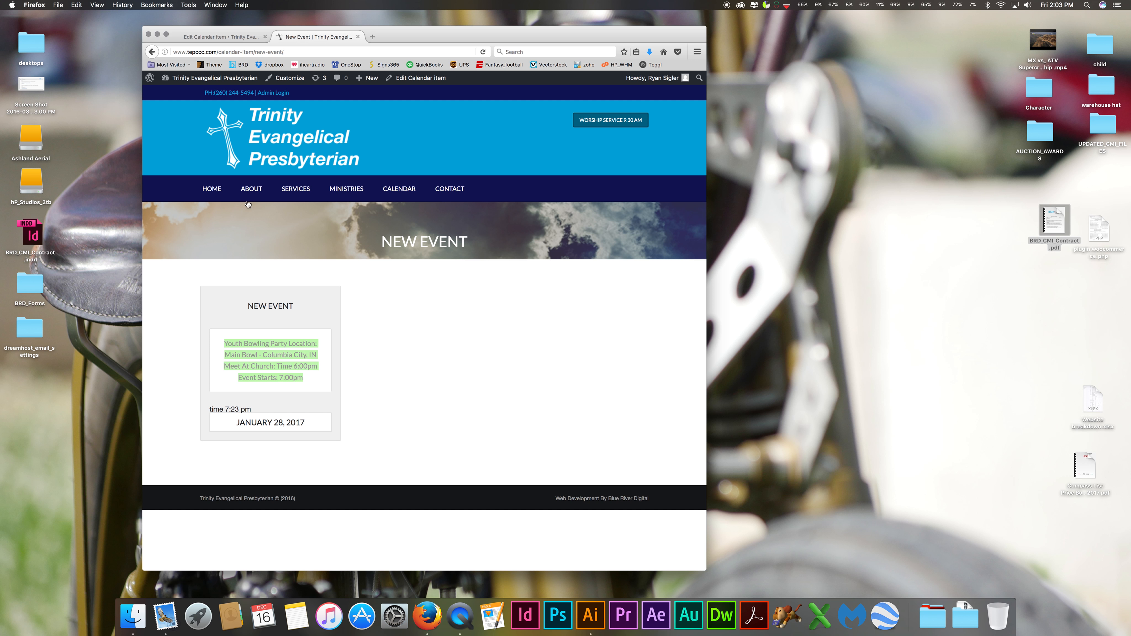
pyautogui.click(157, 51)
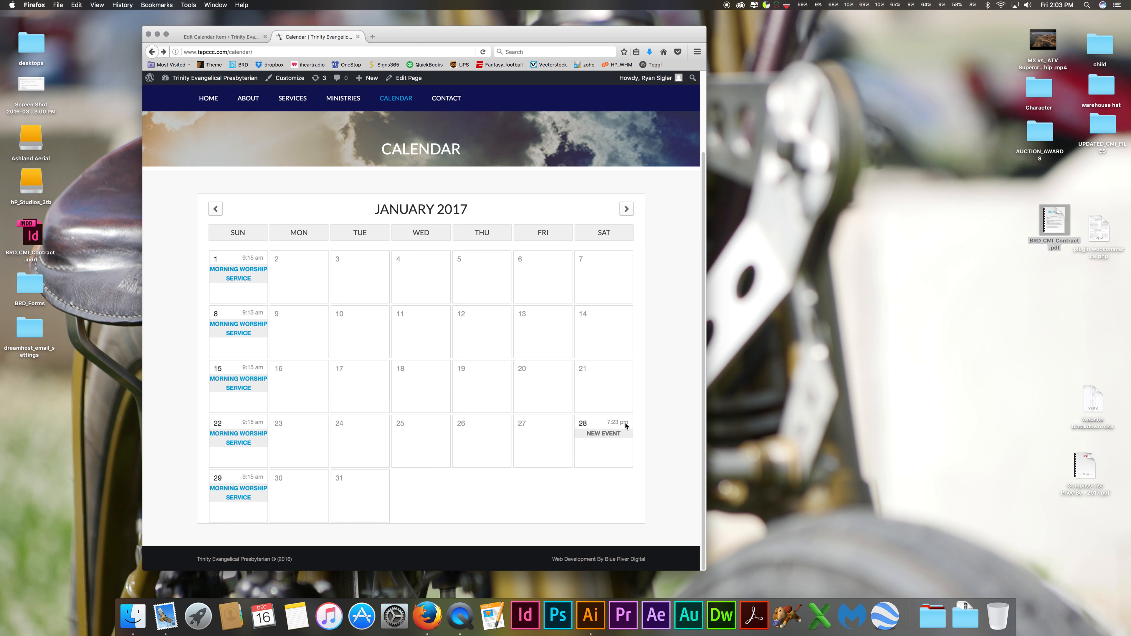
# - Set the start minutes of the event to 0 in the editor and update the event
pyautogui.click(222, 37)
pyautogui.scroll(-2, 392, 398)
pyautogui.scroll(-4, 392, 398)
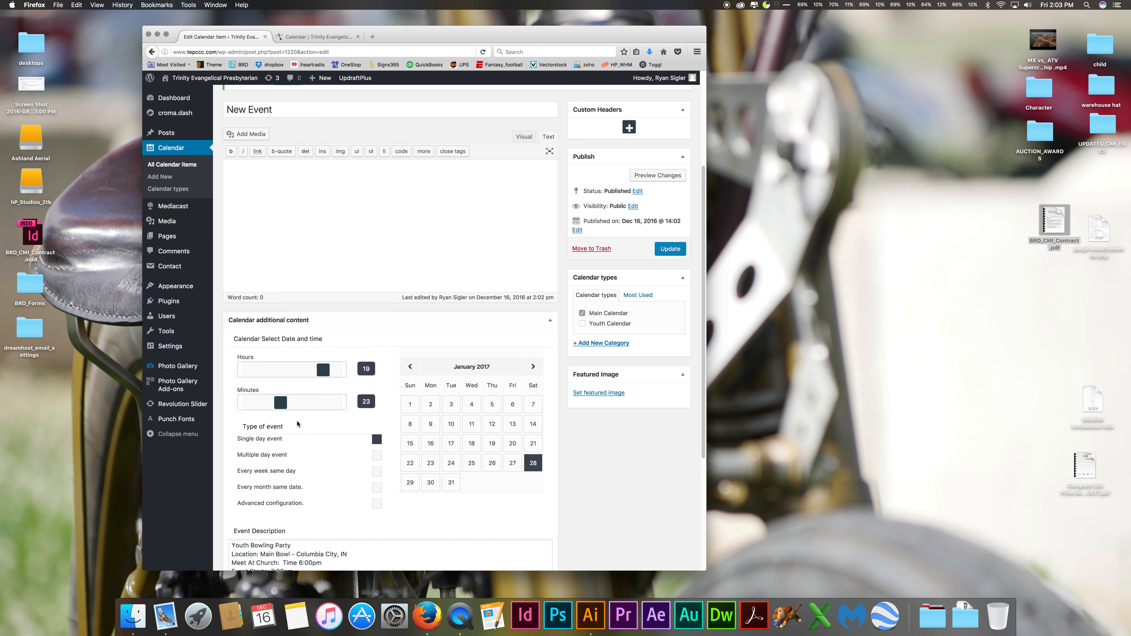
pyautogui.moveTo(282, 402); pyautogui.dragTo(242, 411)
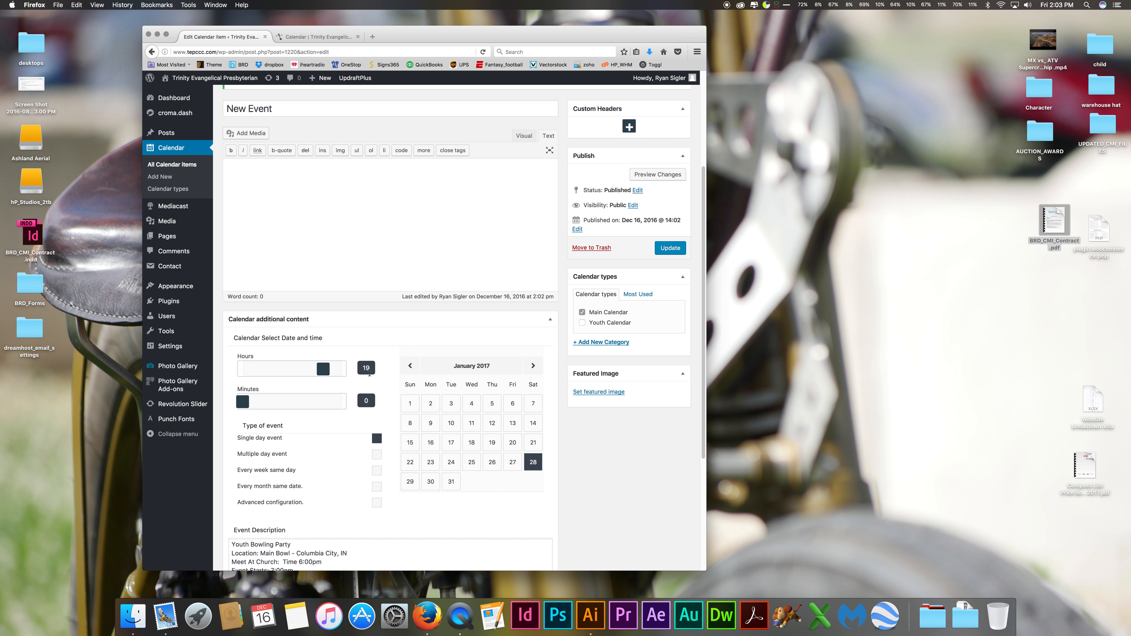
pyautogui.doubleClick(355, 367)
pyautogui.click(278, 402)
pyautogui.moveTo(279, 403); pyautogui.dragTo(243, 402)
pyautogui.click(673, 249)
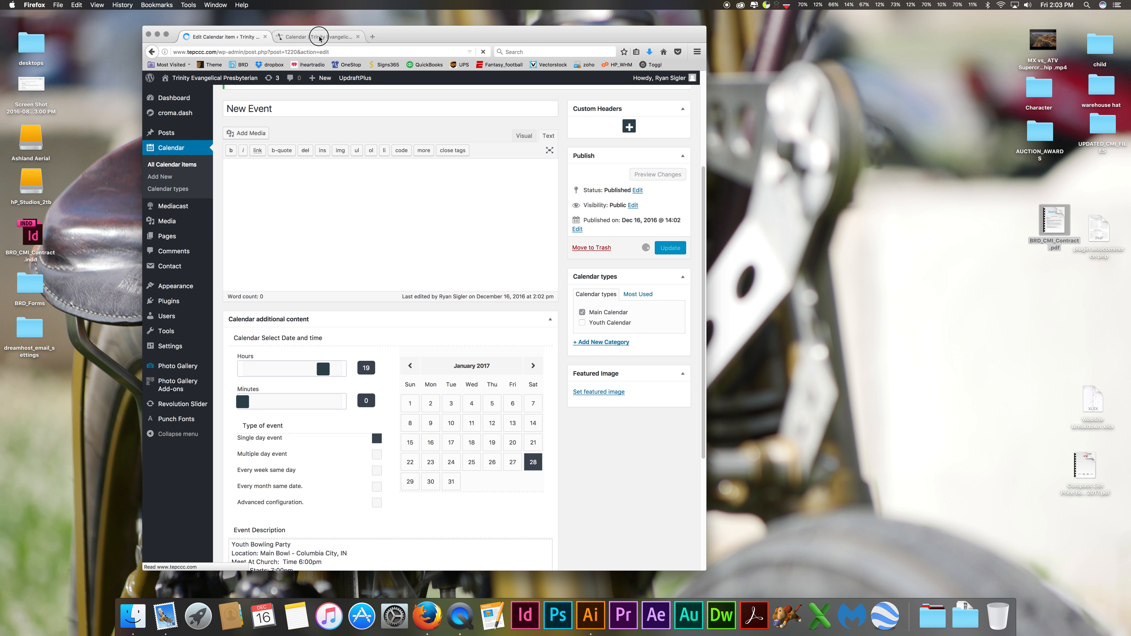
# - View December 2016 on the public calendar, and recheck the event's date, time and description in the editor
pyautogui.click(319, 38)
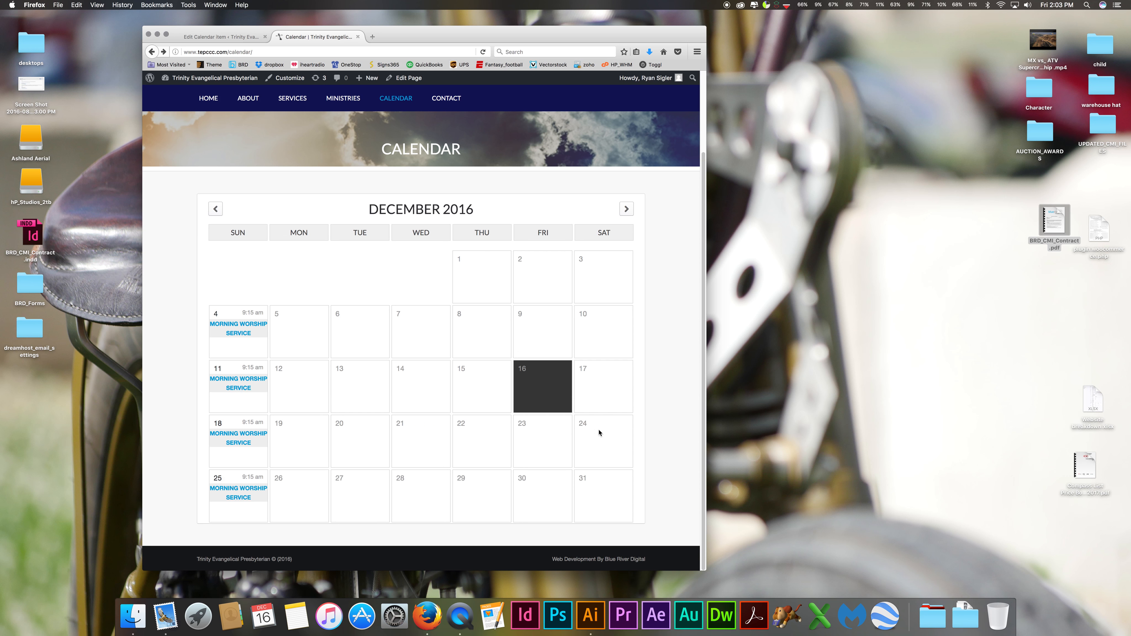
pyautogui.scroll(1, 356, 192)
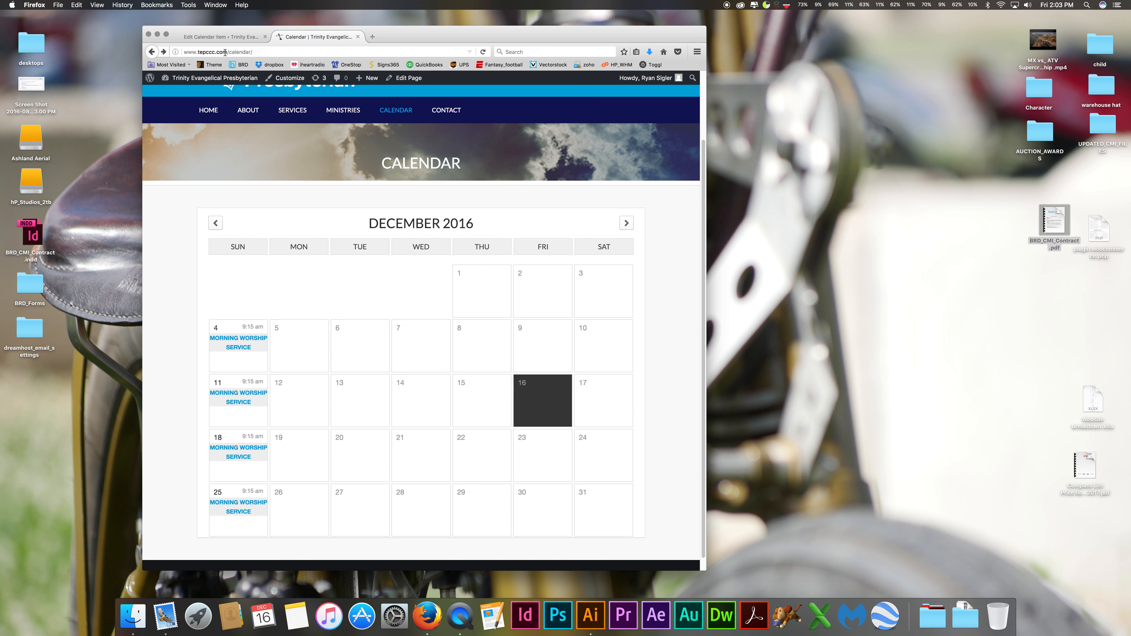
pyautogui.click(222, 36)
pyautogui.scroll(-5, 276, 484)
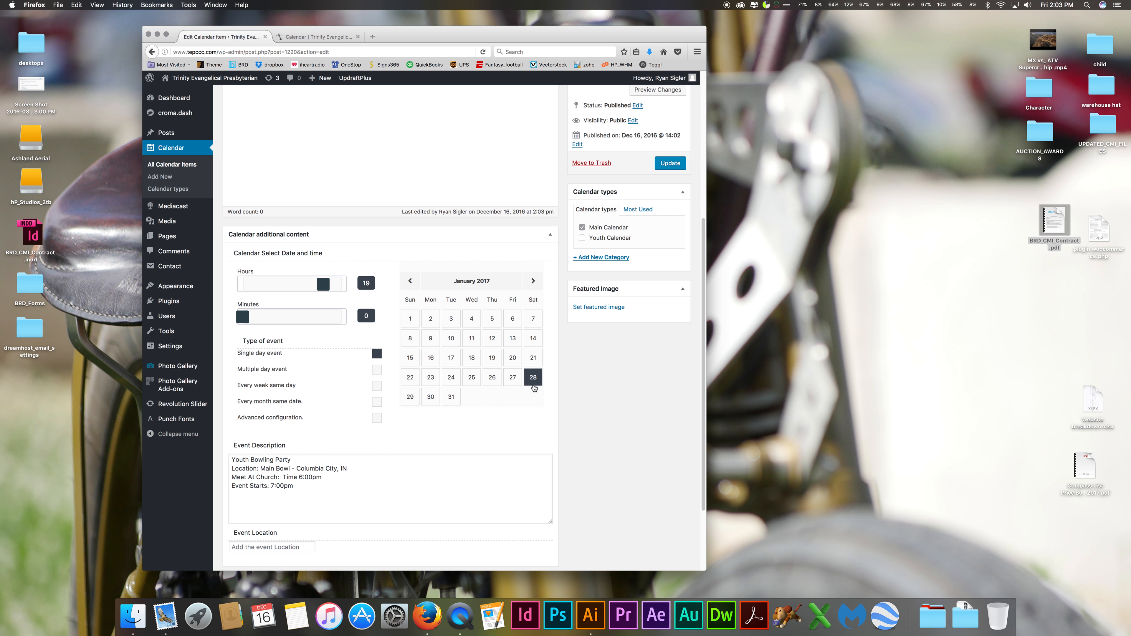
pyautogui.scroll(5, 503, 444)
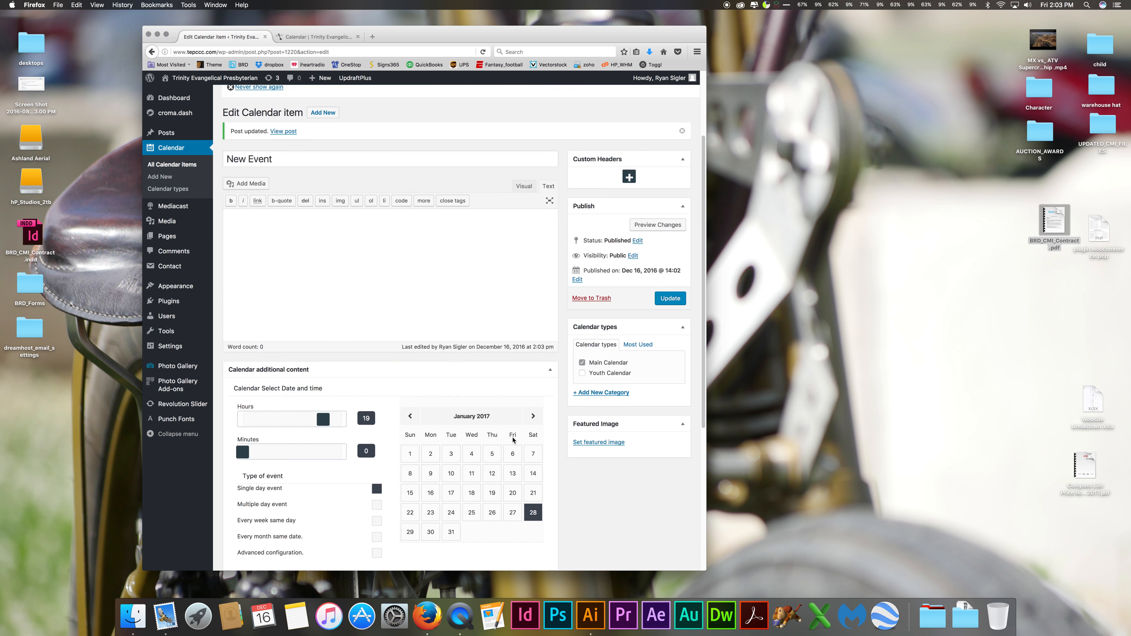
pyautogui.click(663, 334)
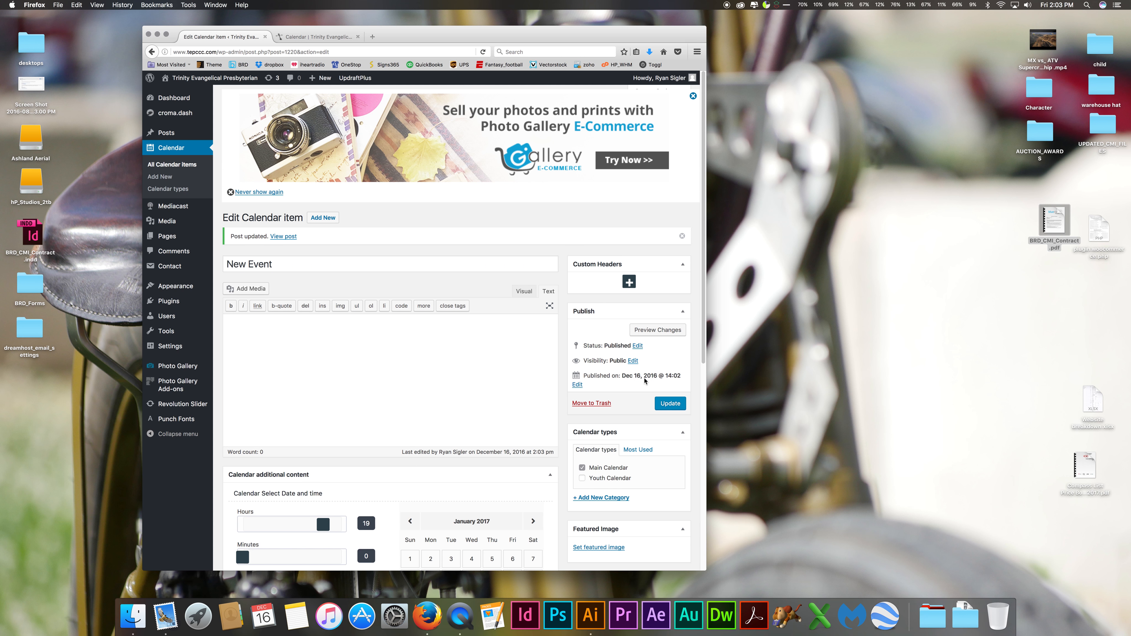
pyautogui.scroll(-5, 430, 408)
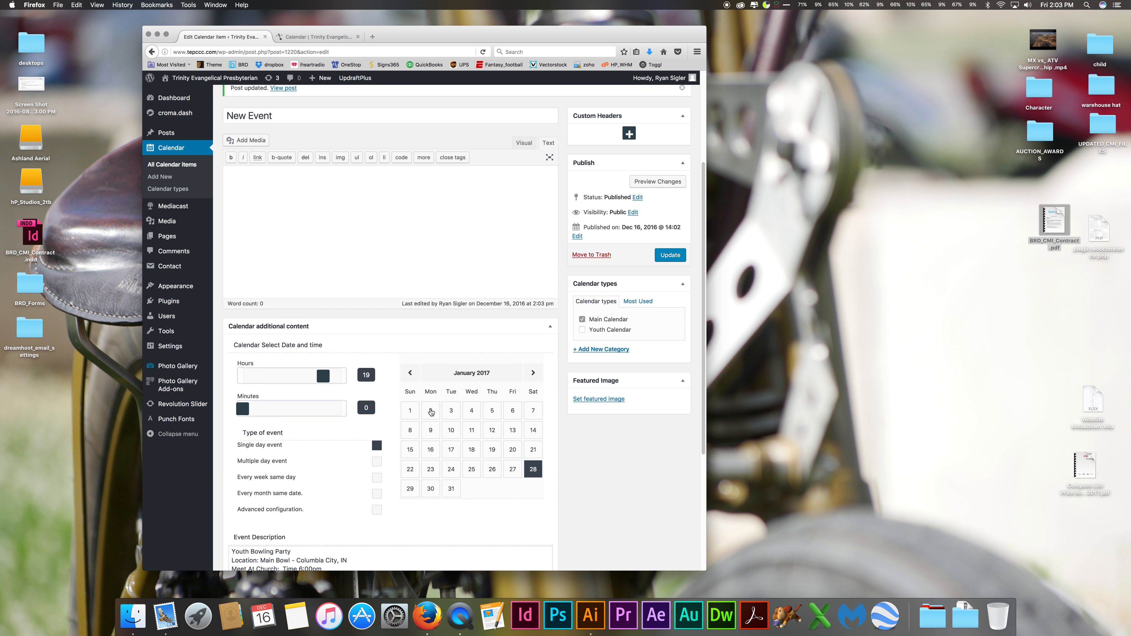
# - Show January 2017 on the public calendar and check the time listed for the event on the 28th
pyautogui.click(336, 37)
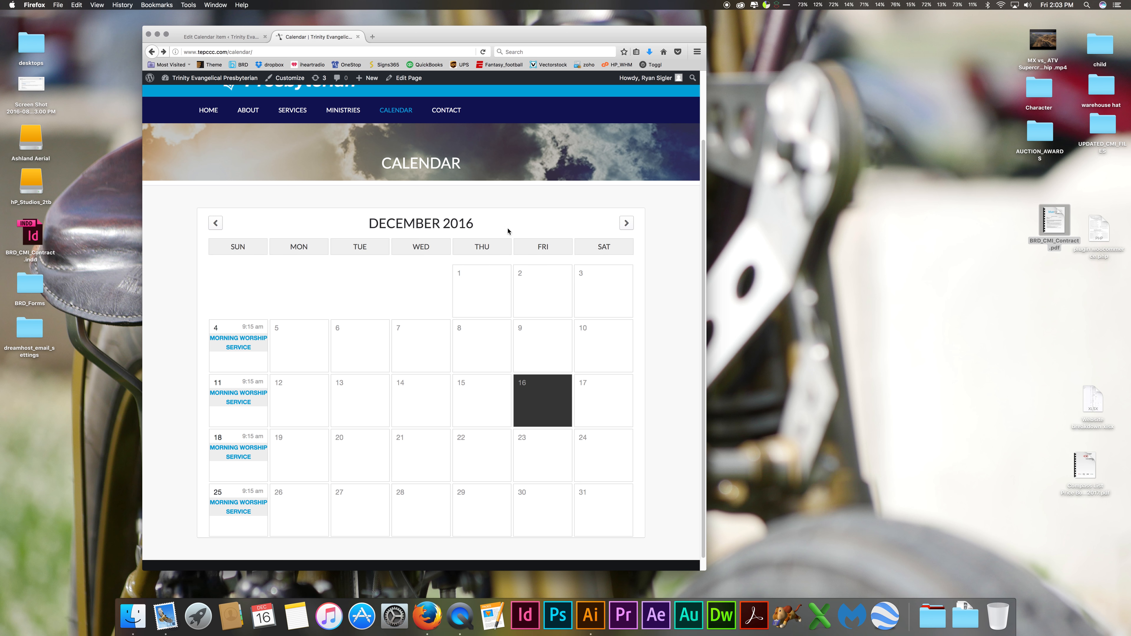
pyautogui.click(627, 223)
pyautogui.scroll(-1, 527, 412)
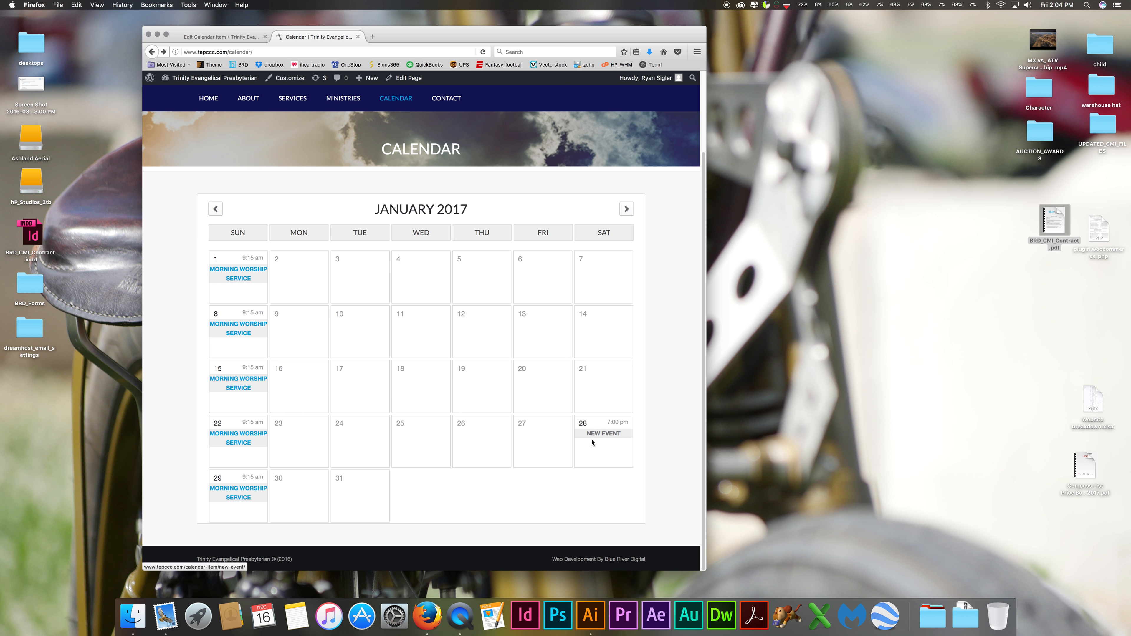
pyautogui.moveTo(498, 213); pyautogui.dragTo(374, 209)
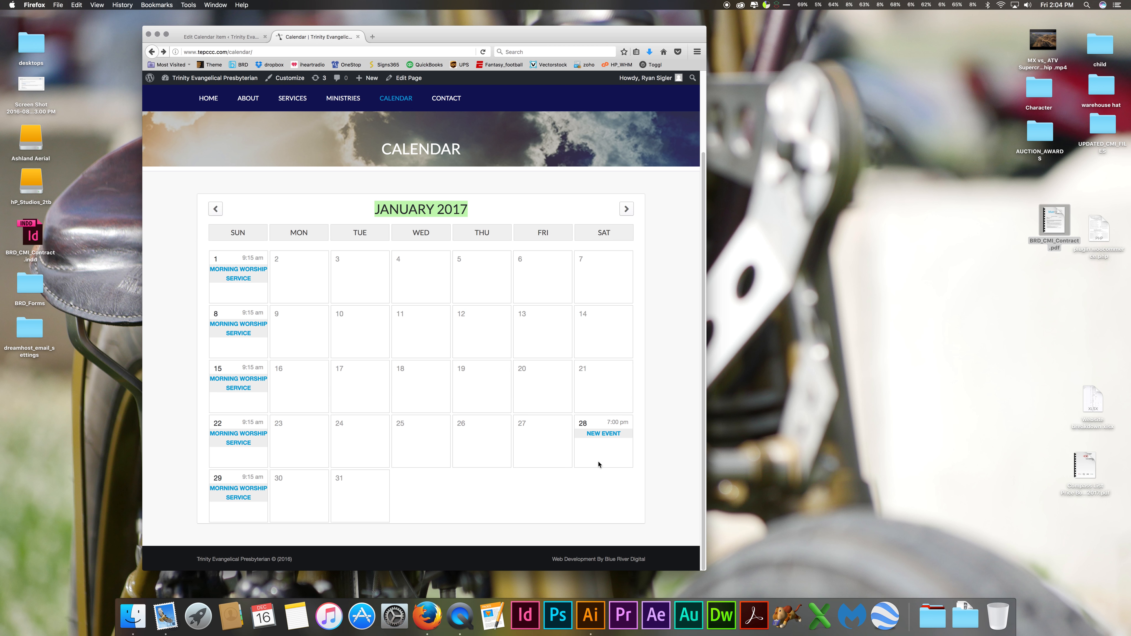
pyautogui.moveTo(630, 423); pyautogui.dragTo(611, 425)
# - Open the January 28 event's public page and review its description and start time
pyautogui.click(607, 439)
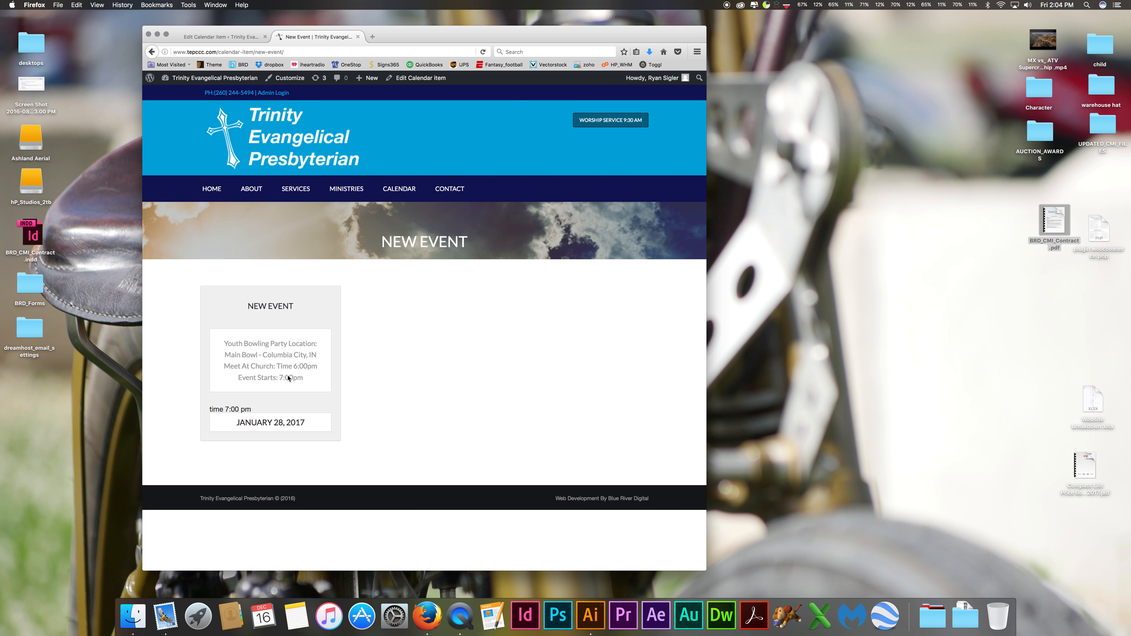
pyautogui.moveTo(224, 344); pyautogui.dragTo(305, 384)
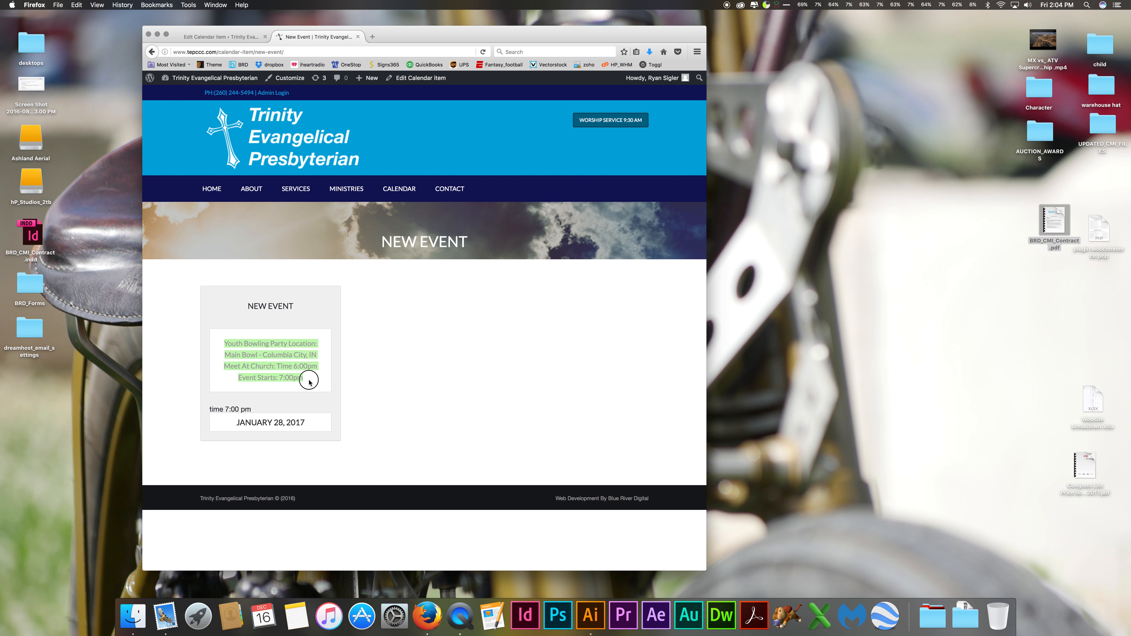
pyautogui.click(305, 379)
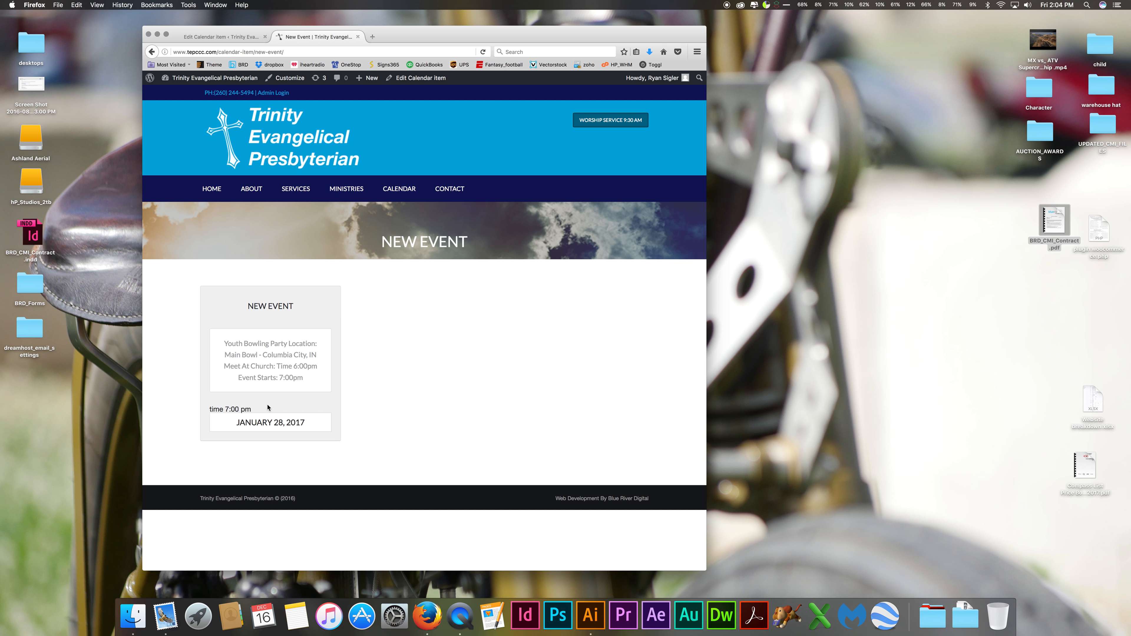
pyautogui.moveTo(224, 410); pyautogui.dragTo(264, 412)
pyautogui.click(246, 425)
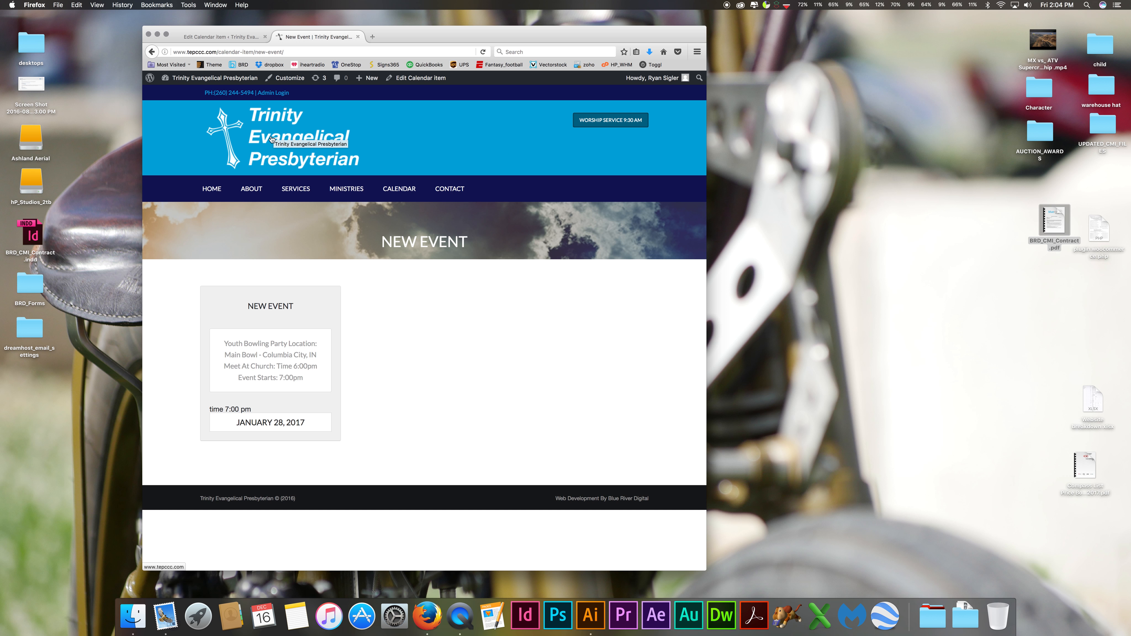
# - Return to the event editor, upload JAM_Logo-01.jpg from the JAM folder, and insert it into the event content at full size
pyautogui.click(210, 37)
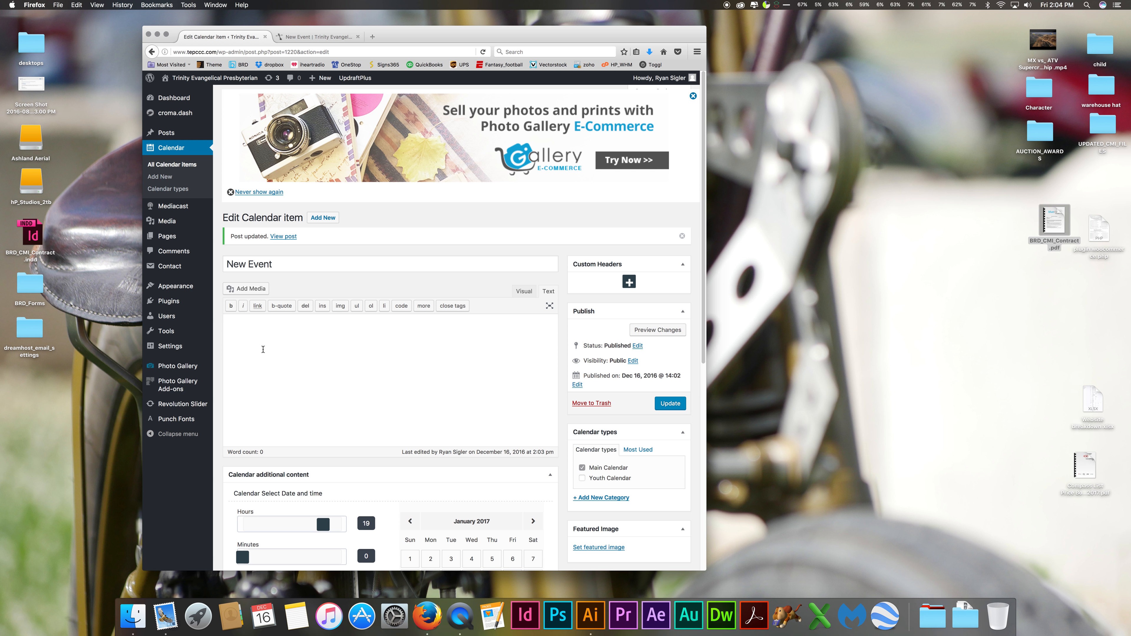
pyautogui.click(248, 292)
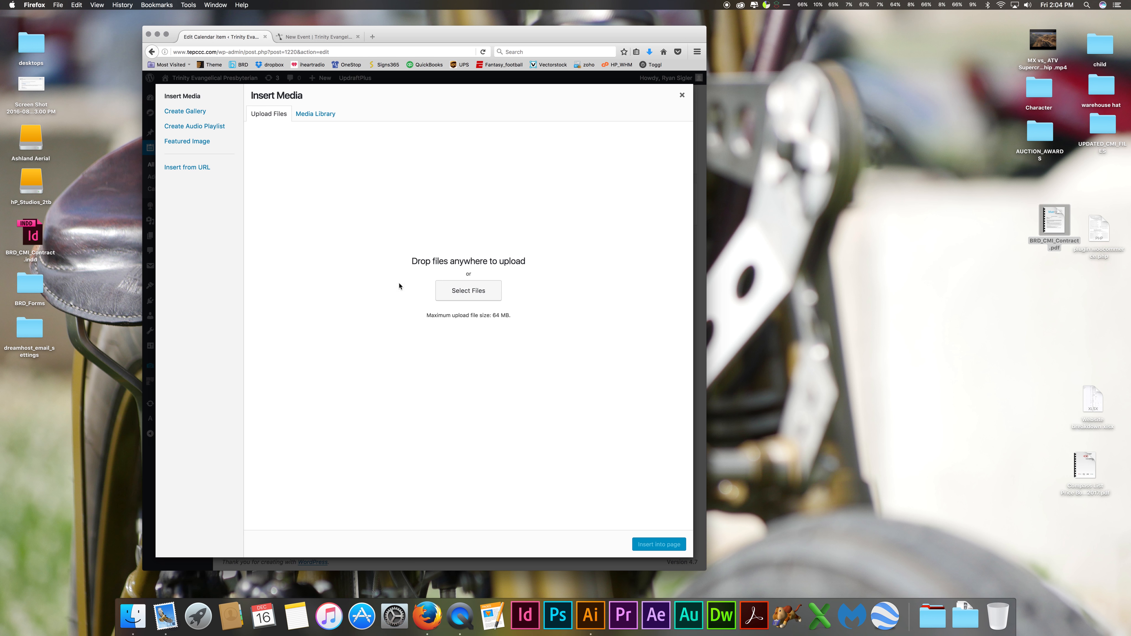
pyautogui.click(484, 293)
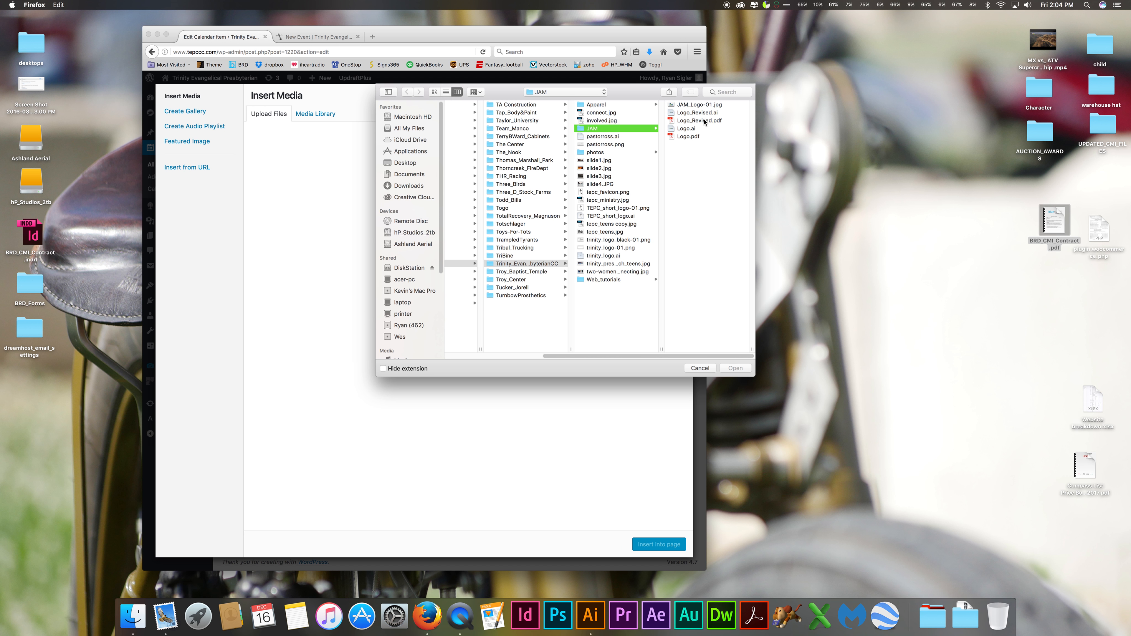
pyautogui.click(696, 105)
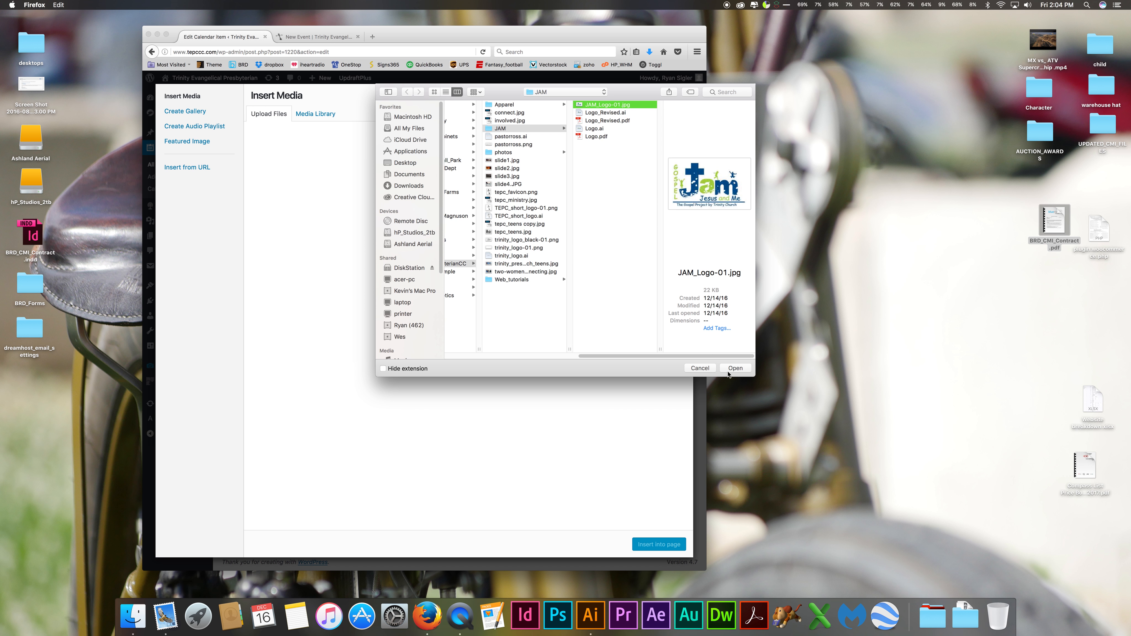
pyautogui.click(729, 371)
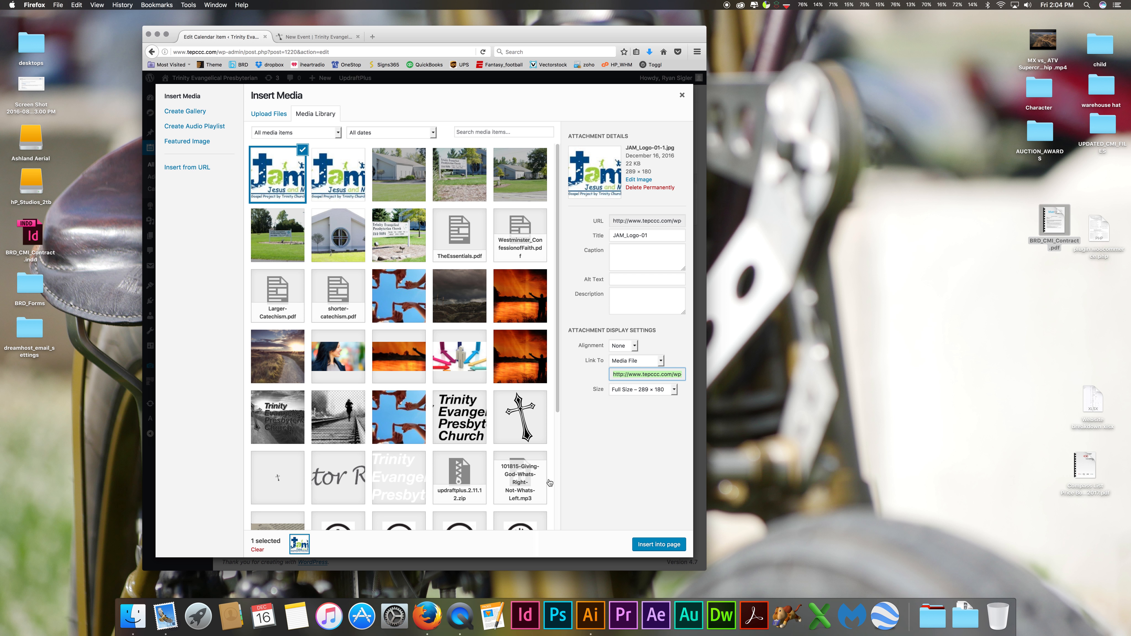
pyautogui.click(659, 545)
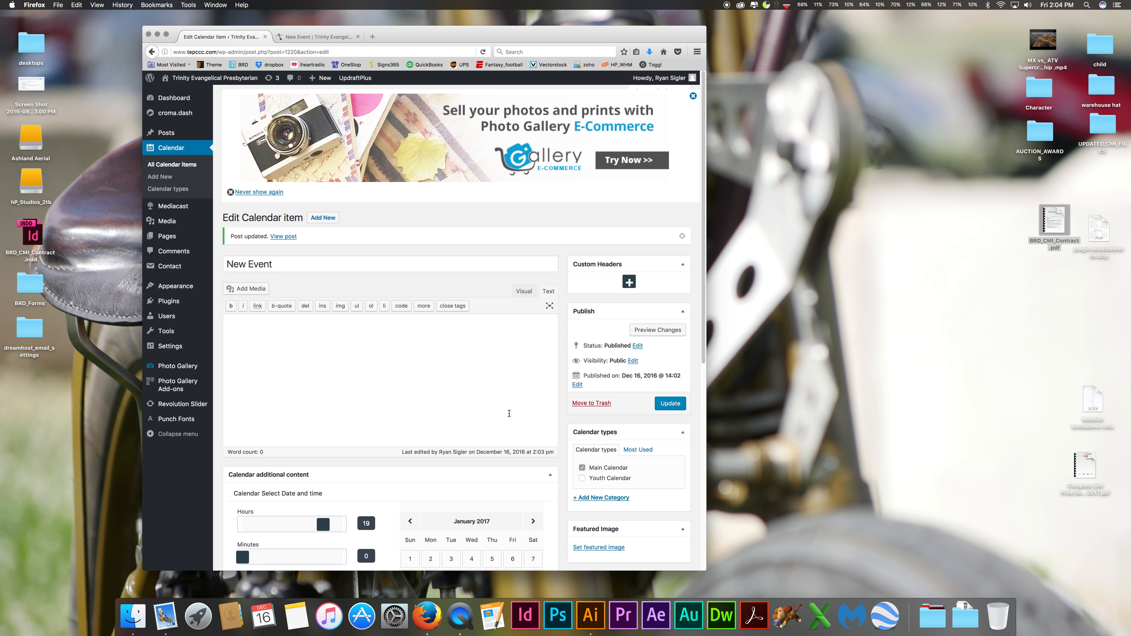
# - Delete the inserted logo image code from the event's content
pyautogui.scroll(-3, 616, 518)
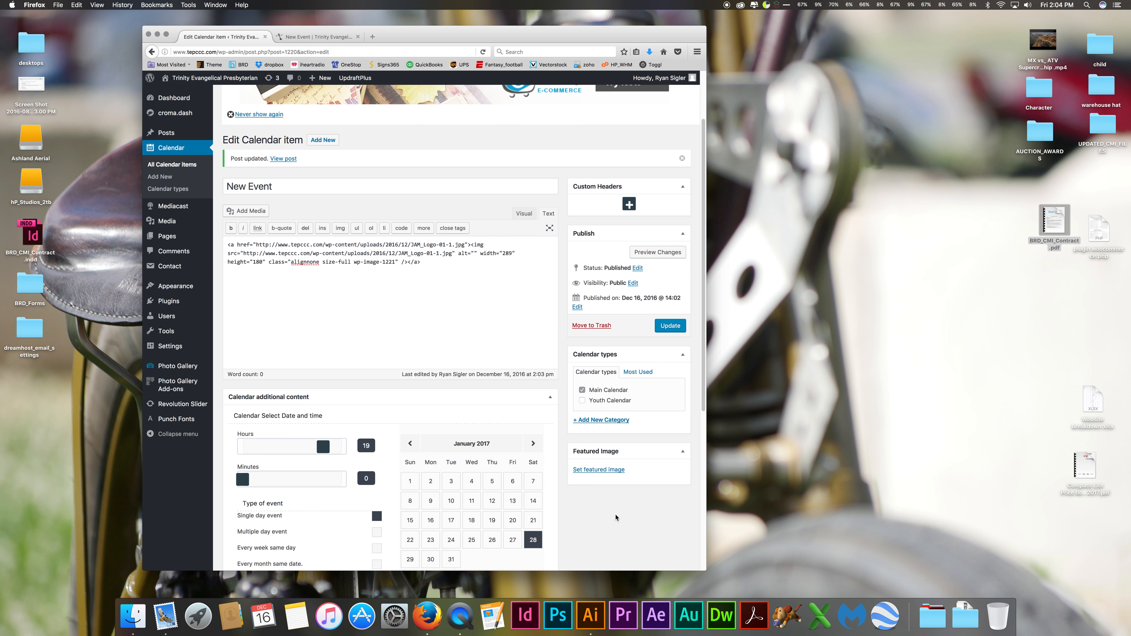
pyautogui.press('super+a')
pyautogui.press('BackSpace')
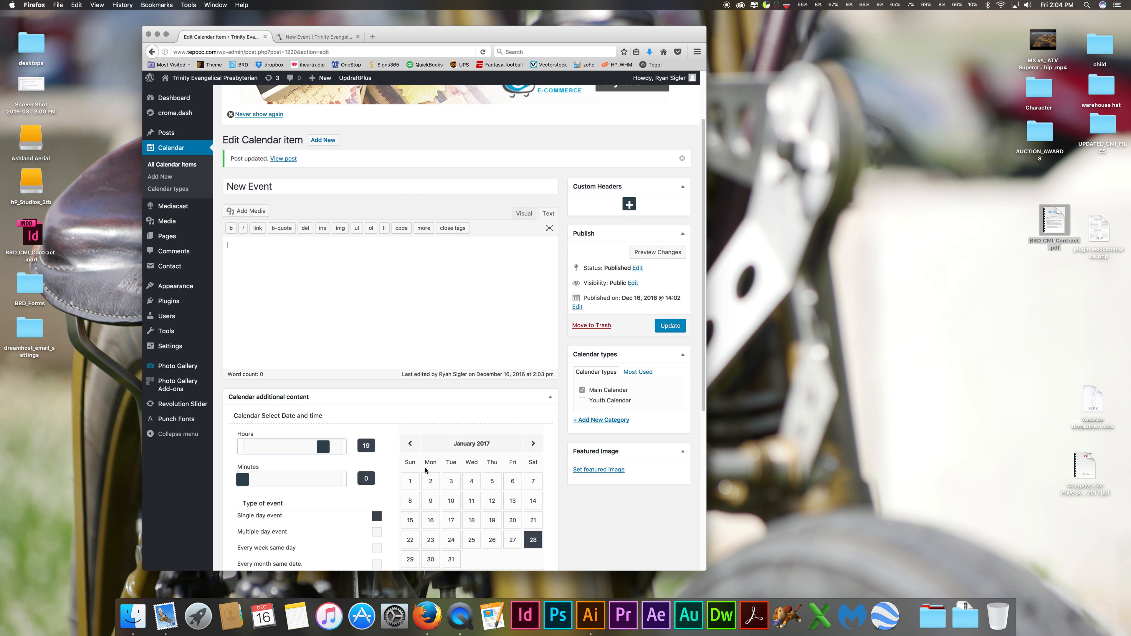
# - Set the JAM logo as the event's featured image, update the event, and reload its public page
pyautogui.click(576, 469)
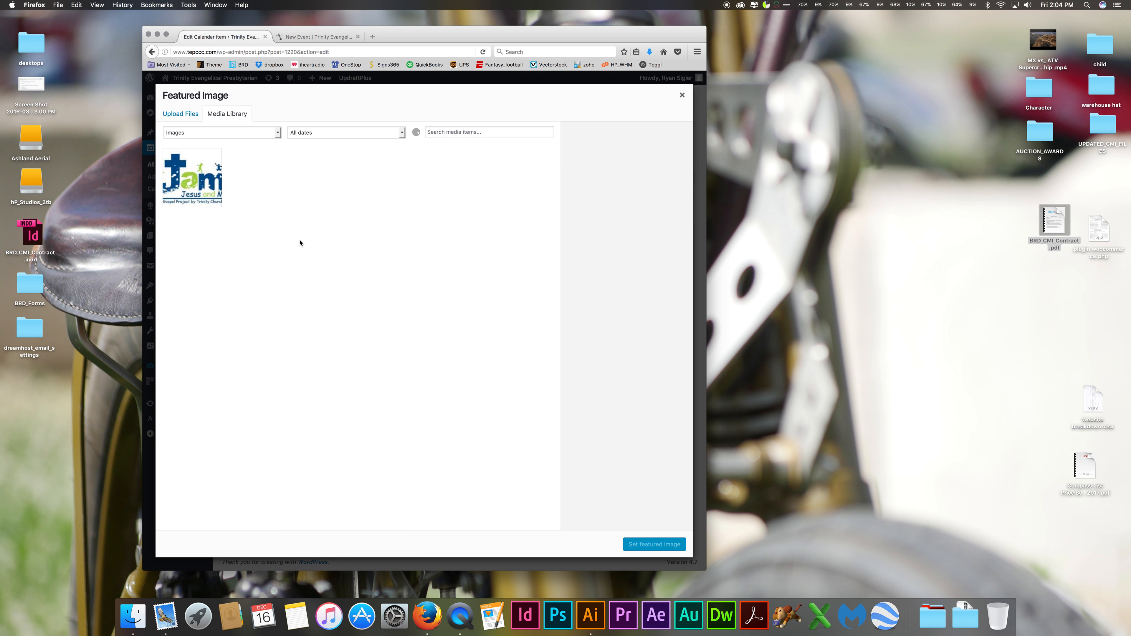
pyautogui.click(193, 178)
pyautogui.click(654, 545)
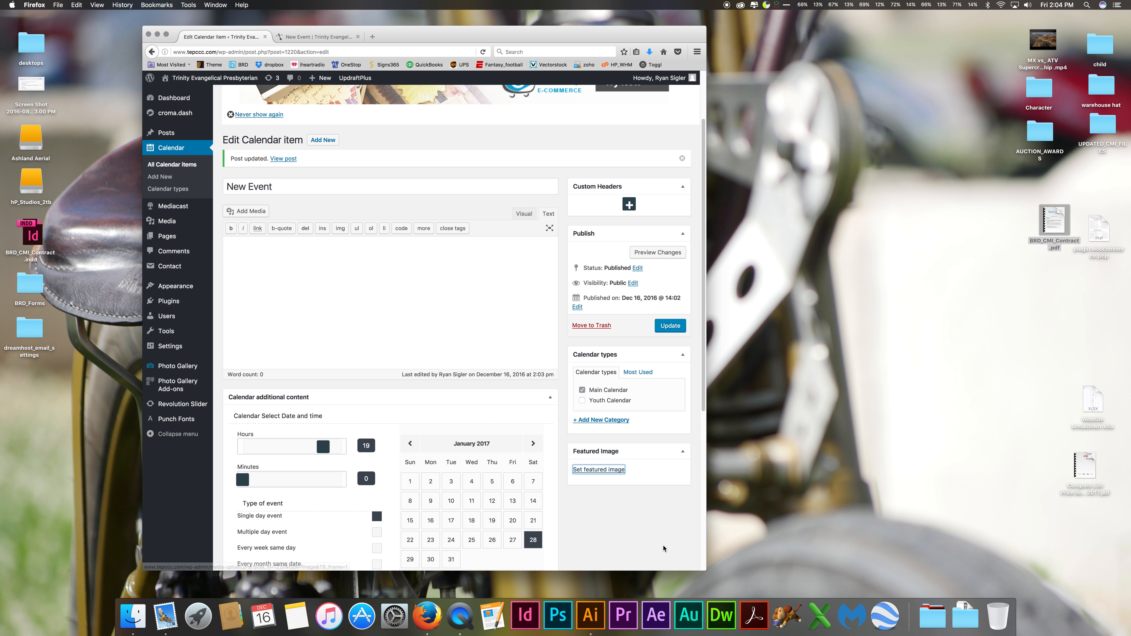
pyautogui.click(670, 326)
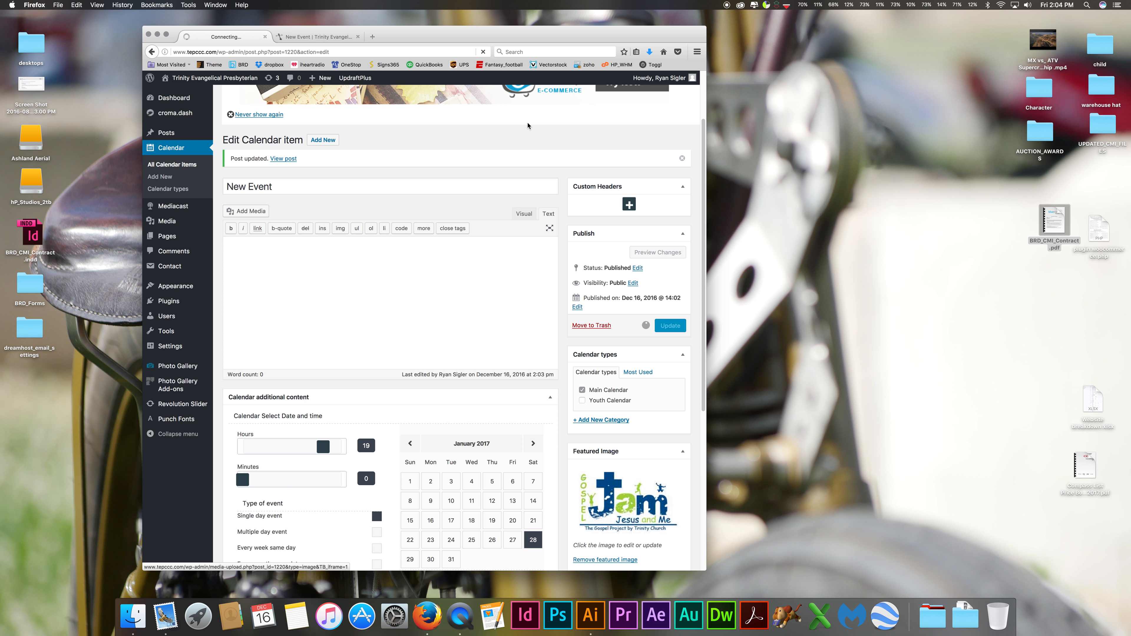
pyautogui.click(326, 37)
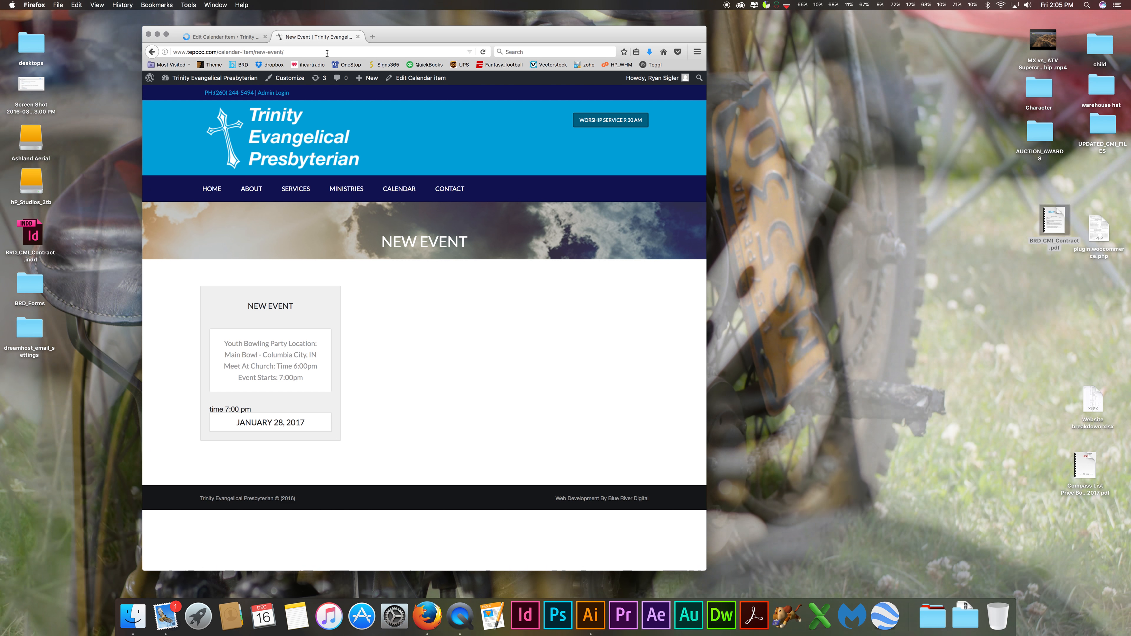
pyautogui.press('super+r')
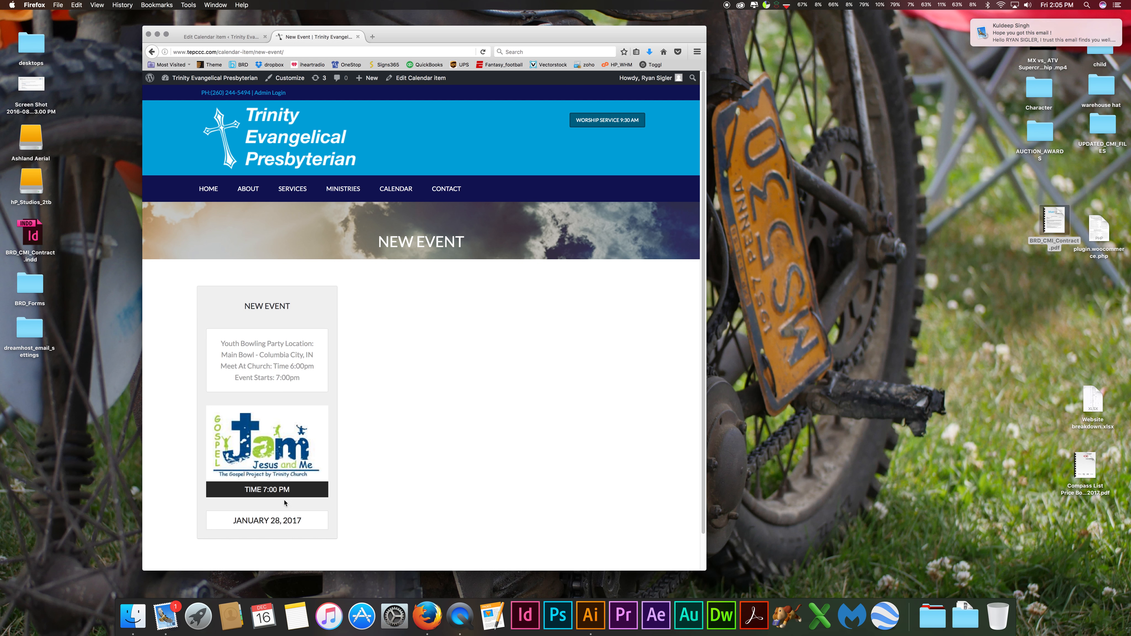
# - Replace the event's featured image with trinity_presbyterian_church_teens.jpg from the media library and update the event
pyautogui.click(242, 37)
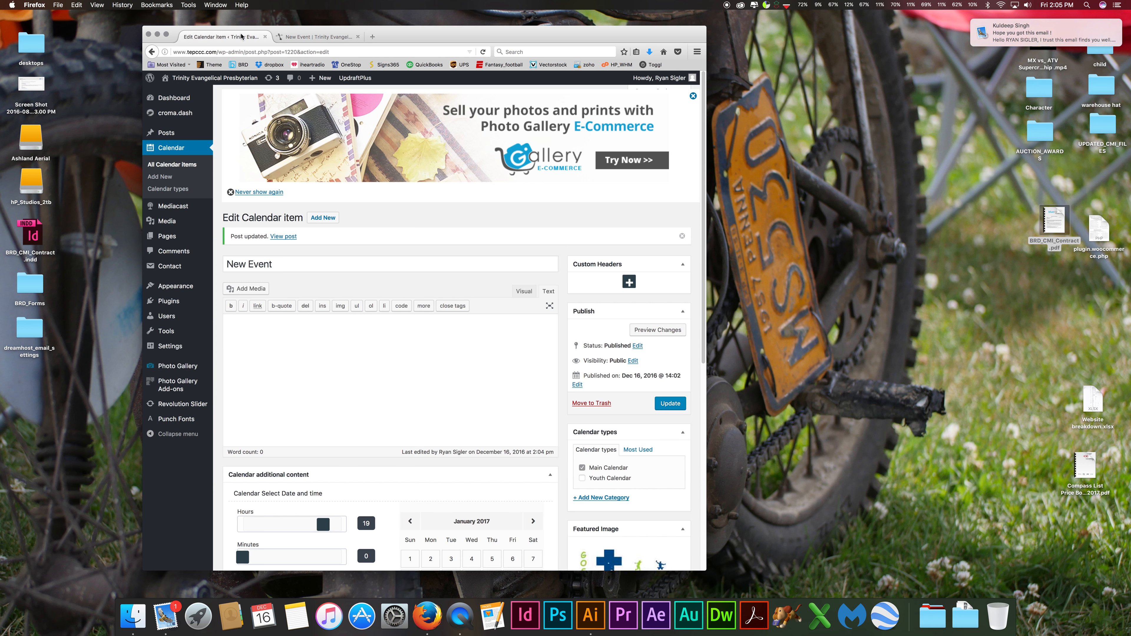
pyautogui.scroll(-5, 488, 430)
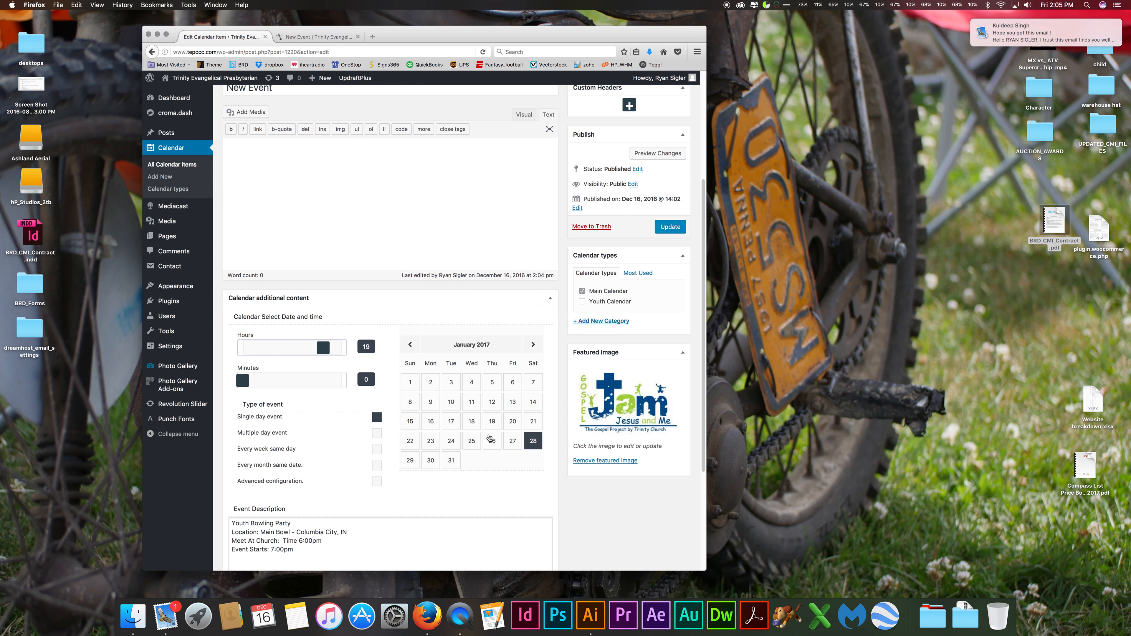
pyautogui.scroll(2, 489, 438)
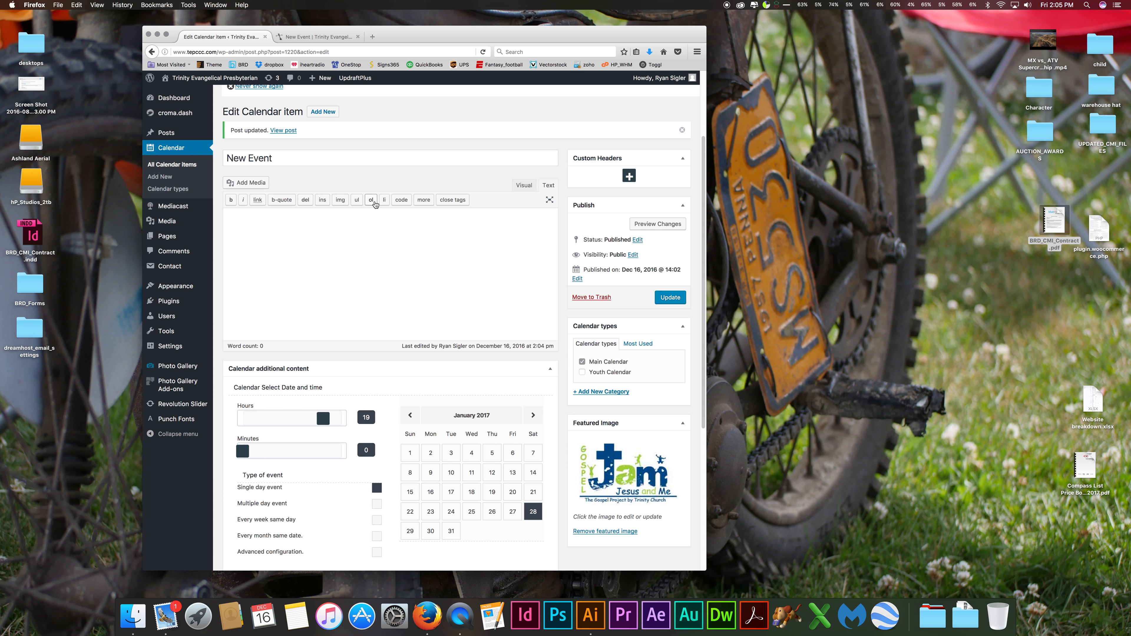
pyautogui.scroll(-2, 376, 203)
pyautogui.scroll(-1, 376, 203)
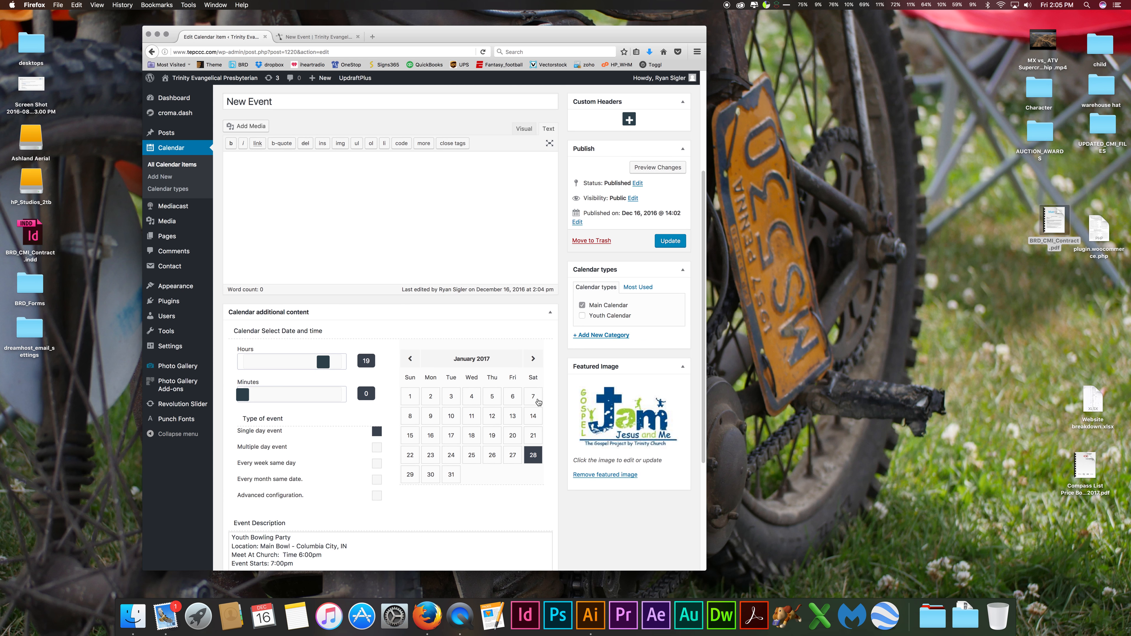
pyautogui.click(604, 475)
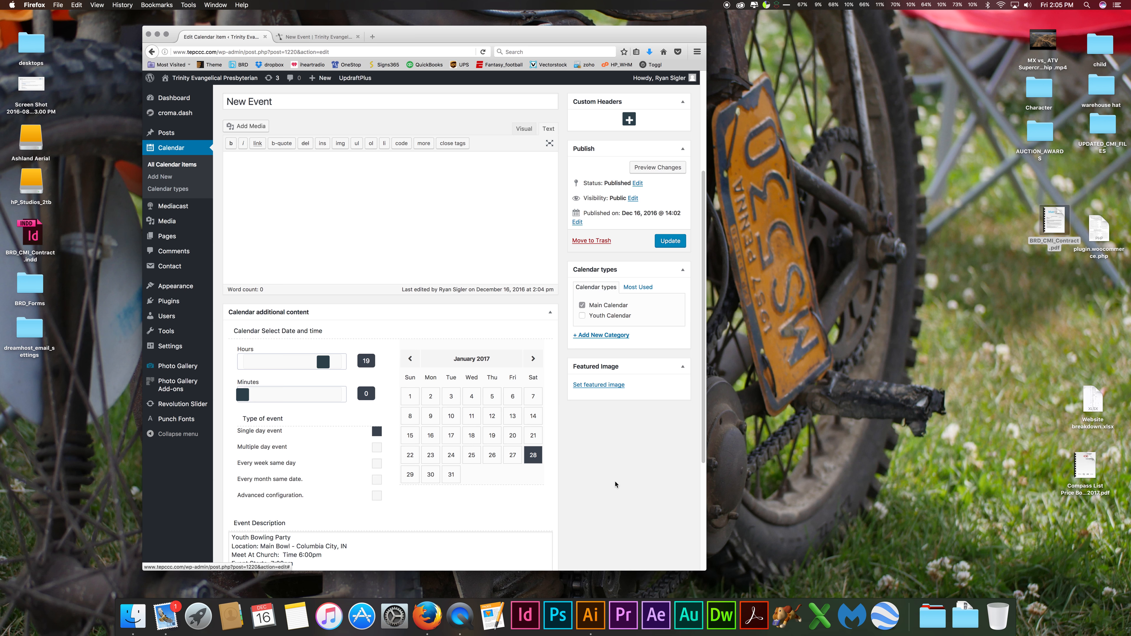
pyautogui.click(599, 384)
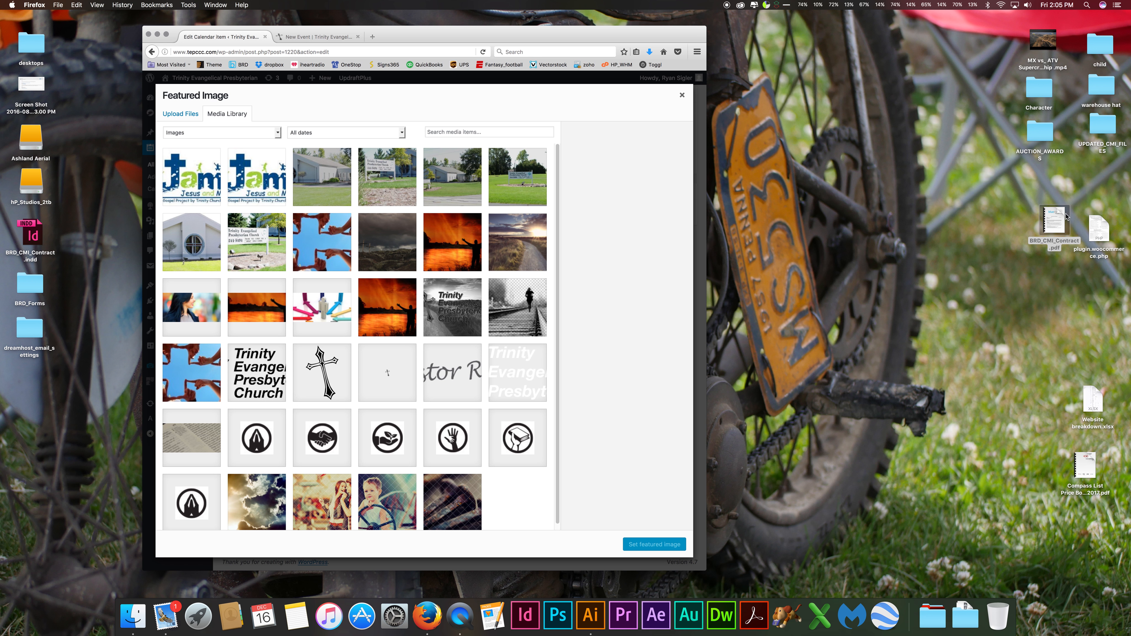
pyautogui.moveTo(1055, 220)
pyautogui.mouseDown()
pyautogui.moveTo(292, 254)
pyautogui.moveTo(873, 218)
pyautogui.moveTo(1059, 222)
pyautogui.mouseUp()
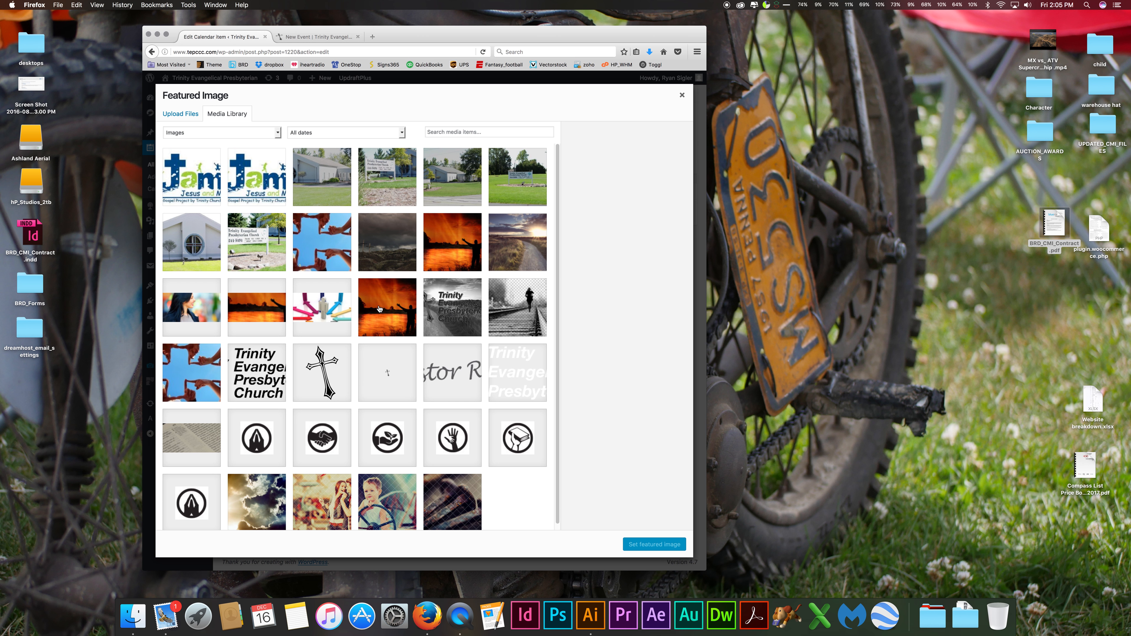
pyautogui.click(334, 250)
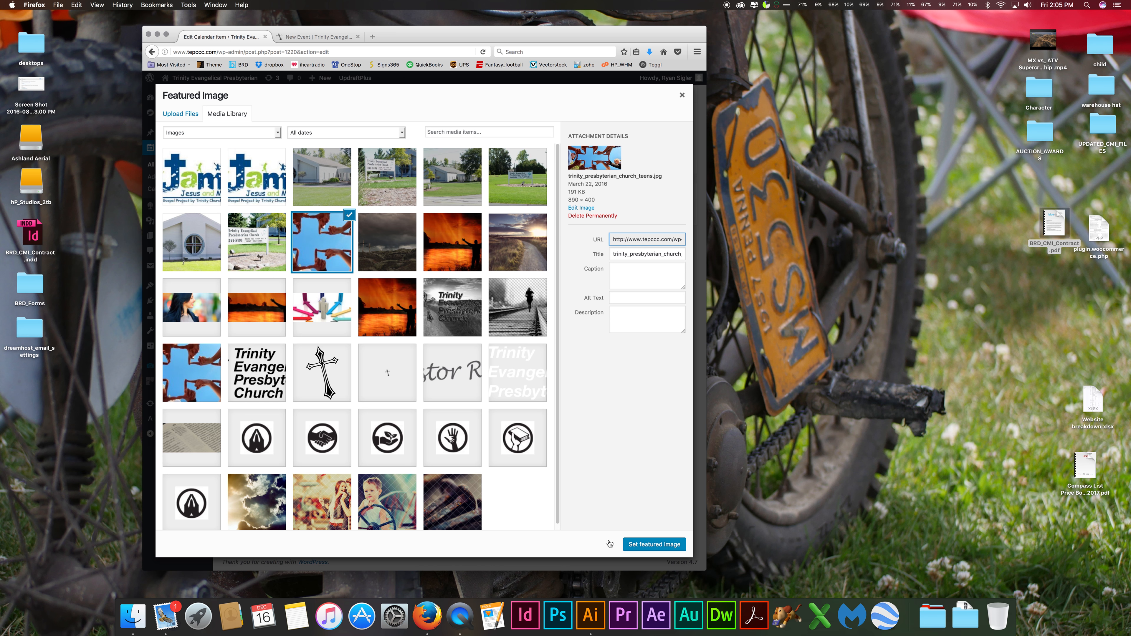
pyautogui.click(652, 543)
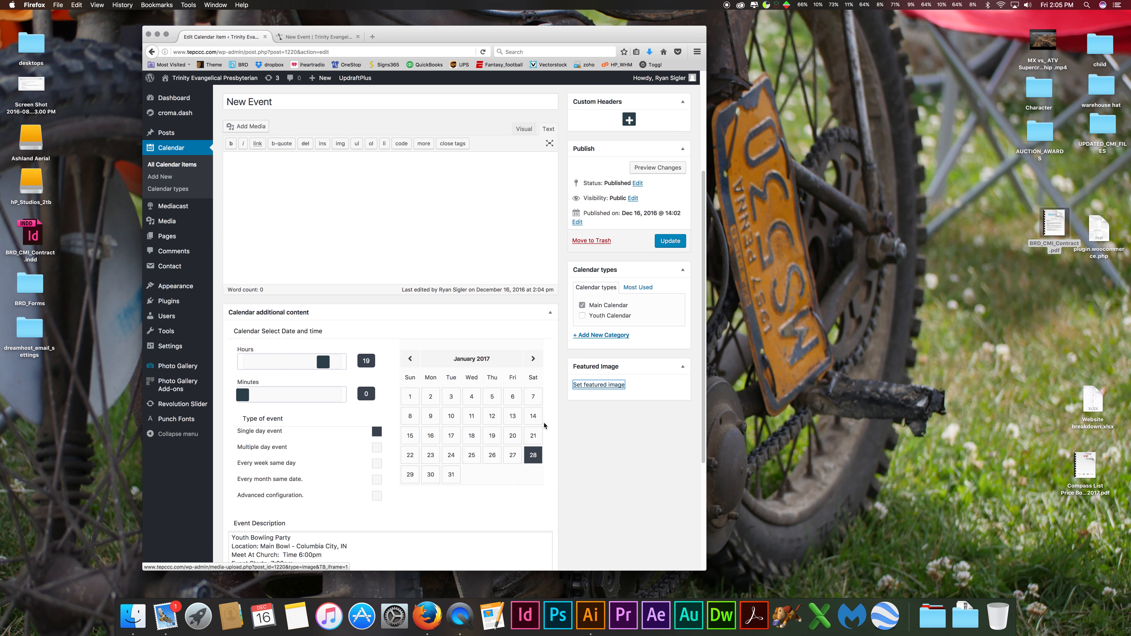
pyautogui.click(669, 241)
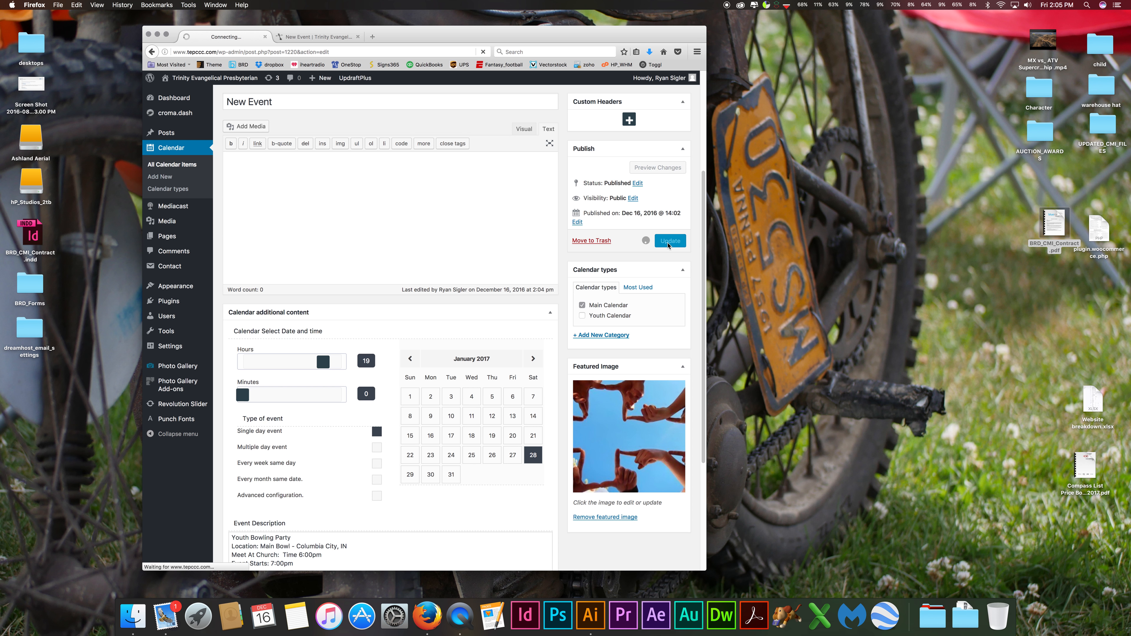
# - Reload the event's public page to check its image, and review the Upcoming Events list on the home page
pyautogui.click(326, 38)
pyautogui.press('super+r')
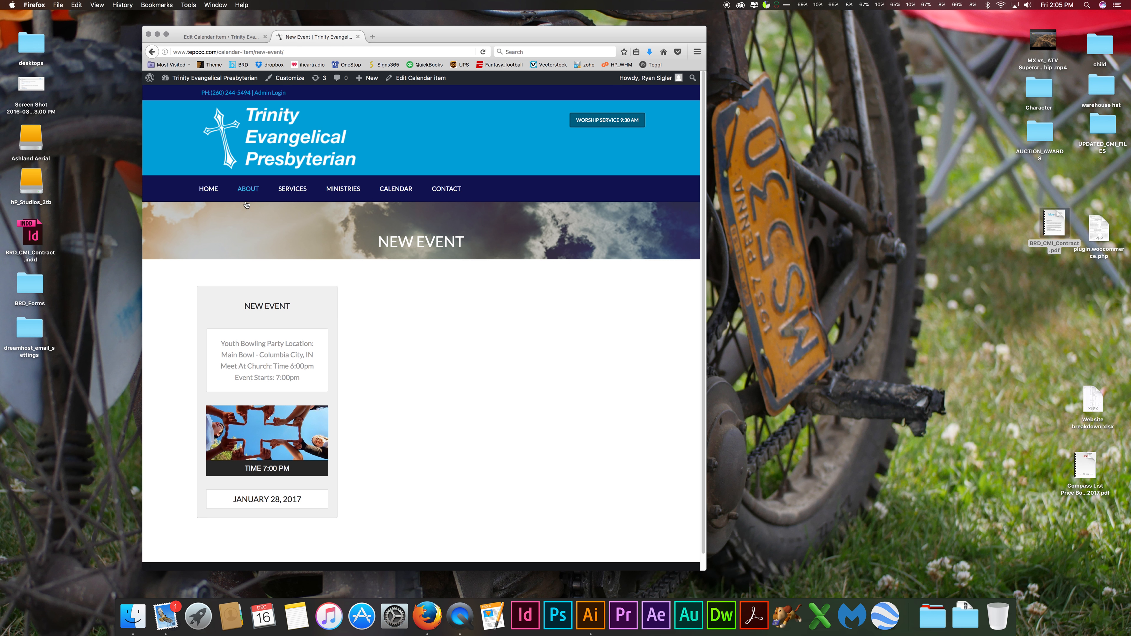
pyautogui.click(213, 190)
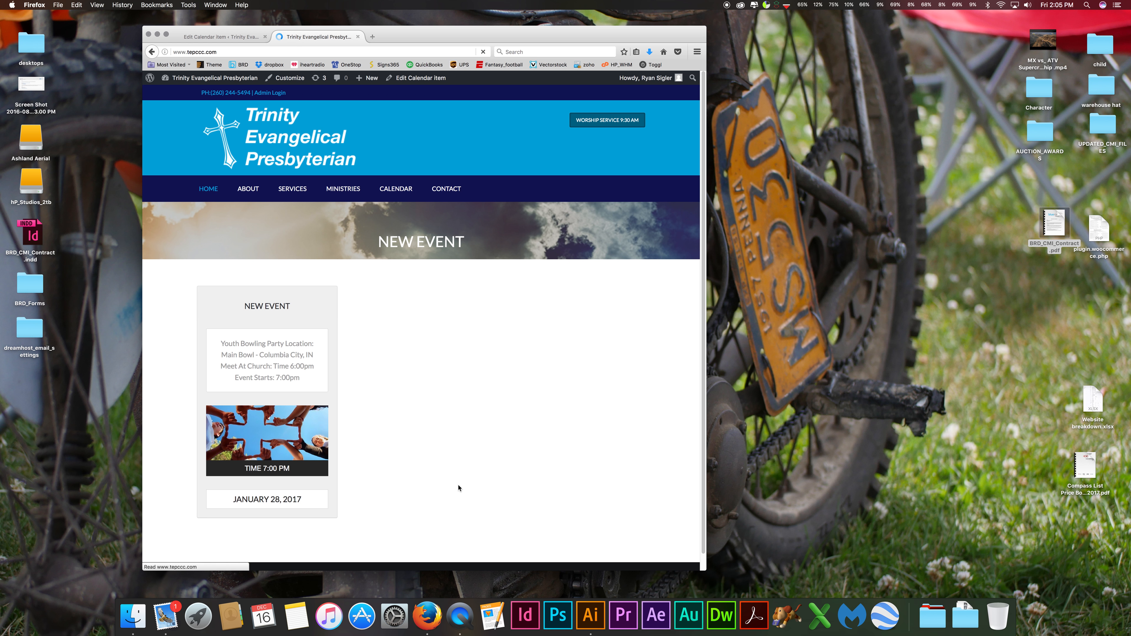
pyautogui.scroll(-10, 613, 462)
pyautogui.scroll(-2, 612, 462)
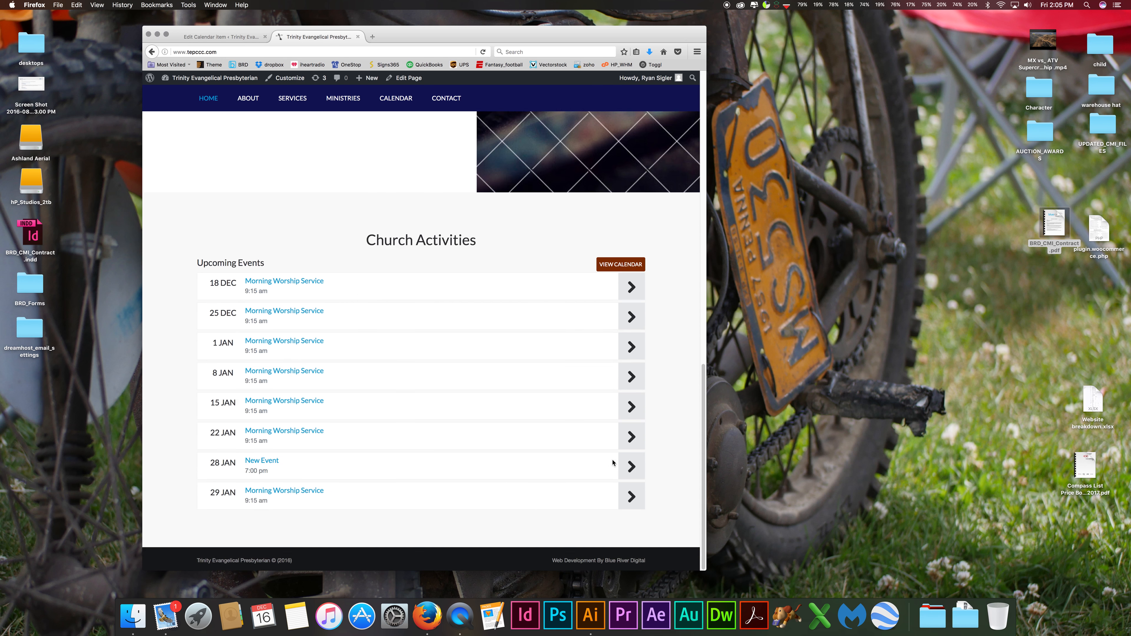
# - View the full public calendar, and open the January 28 event from the home page's Upcoming Events list to review its details
pyautogui.click(628, 265)
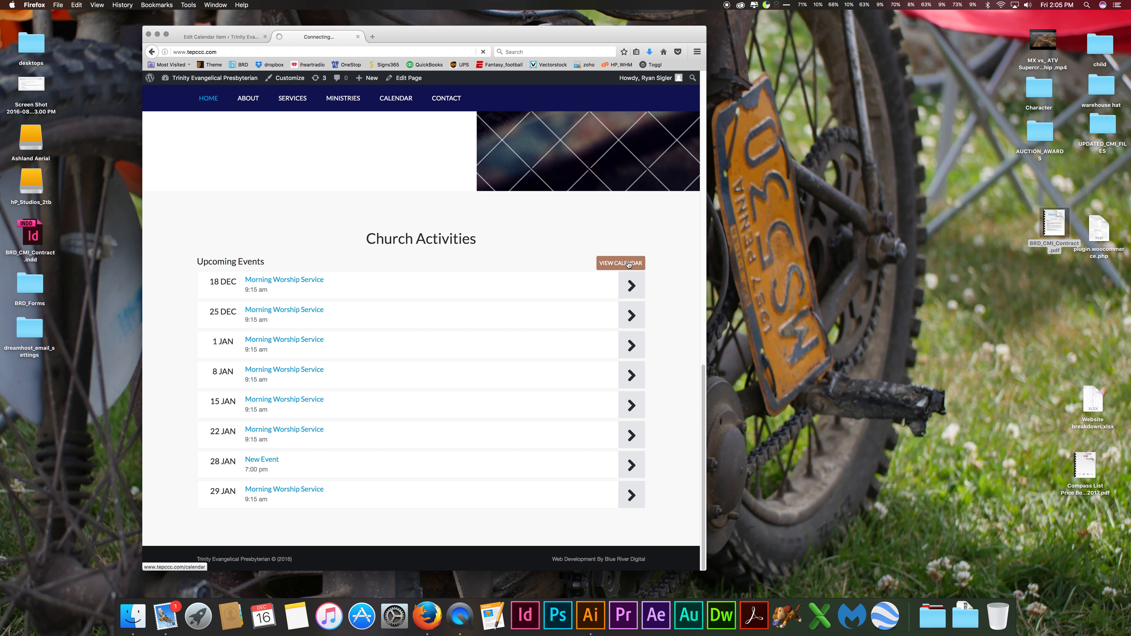
pyautogui.scroll(-4, 585, 378)
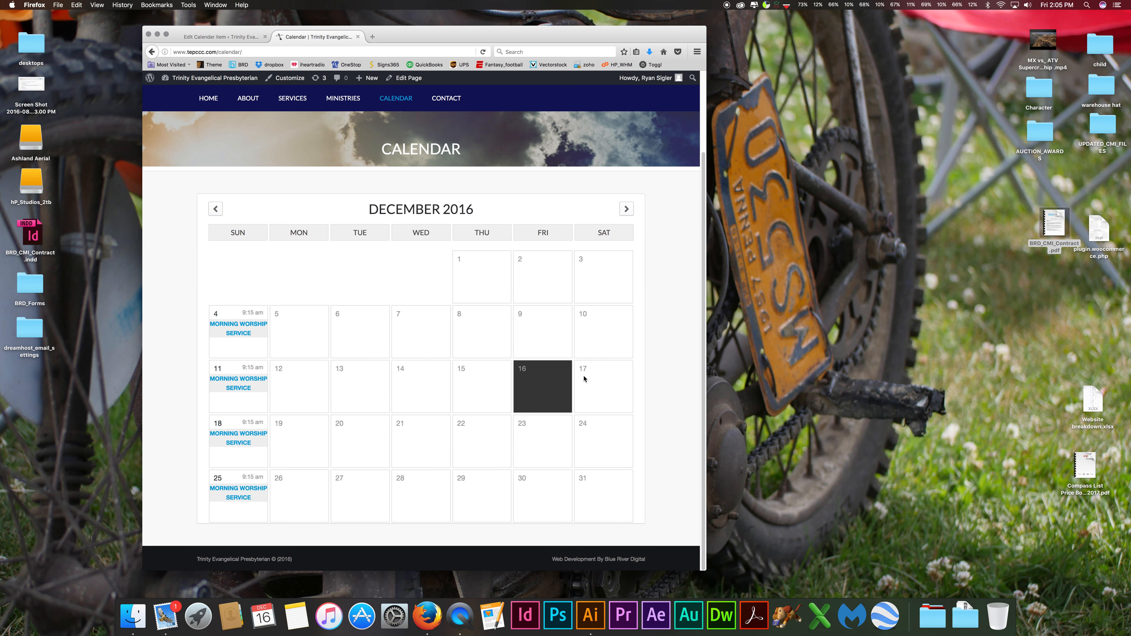
pyautogui.click(208, 101)
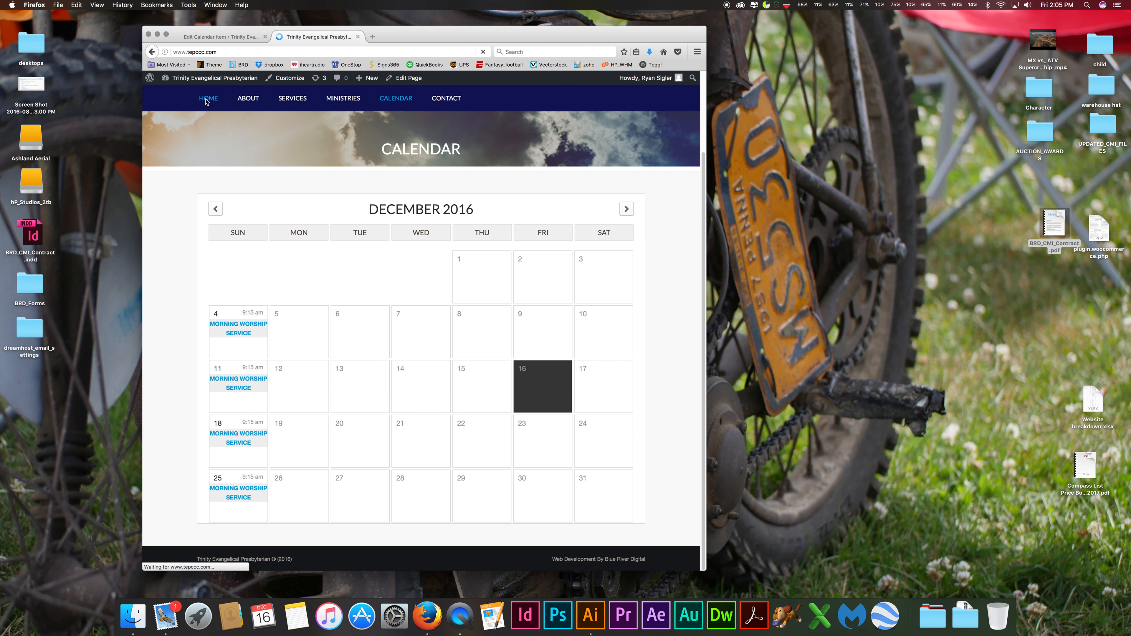
pyautogui.scroll(-10, 316, 494)
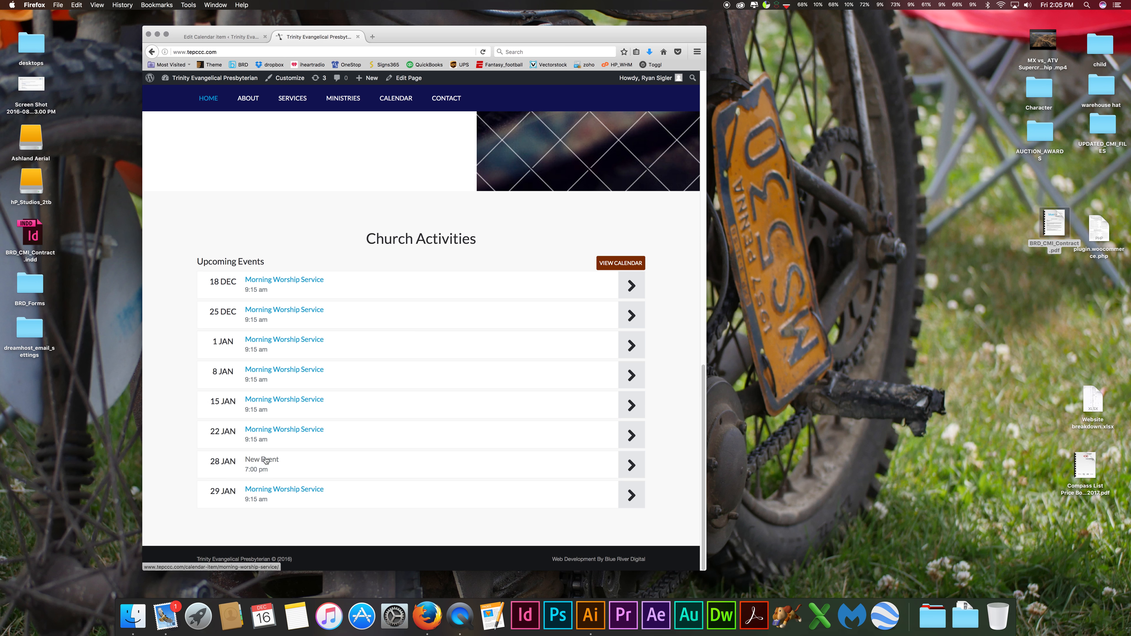
pyautogui.click(632, 465)
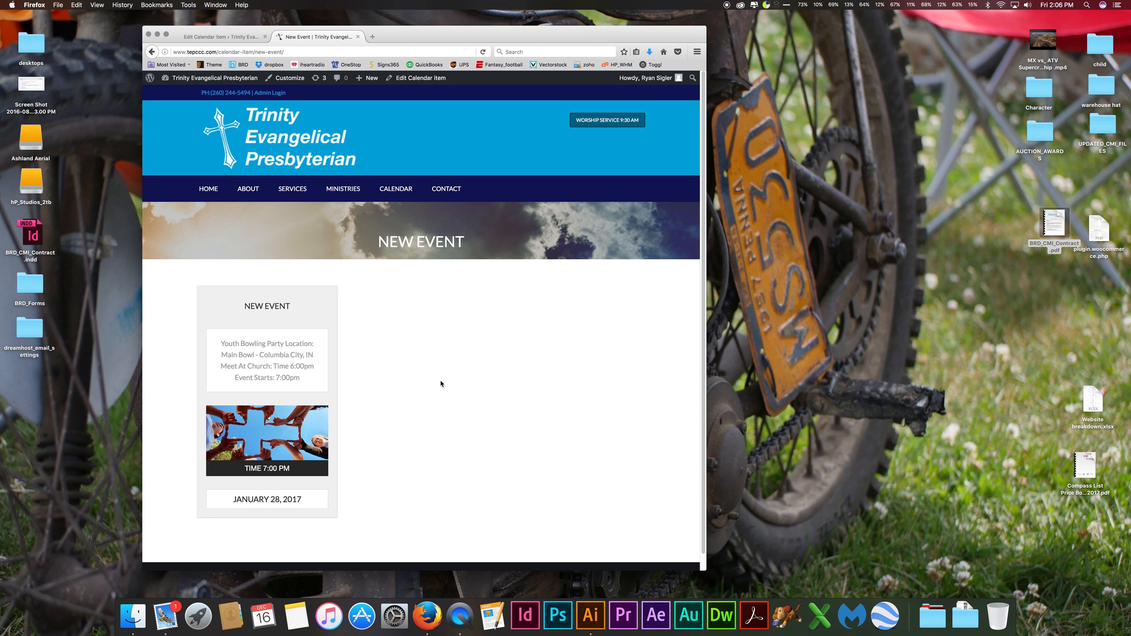
pyautogui.scroll(-2, 440, 383)
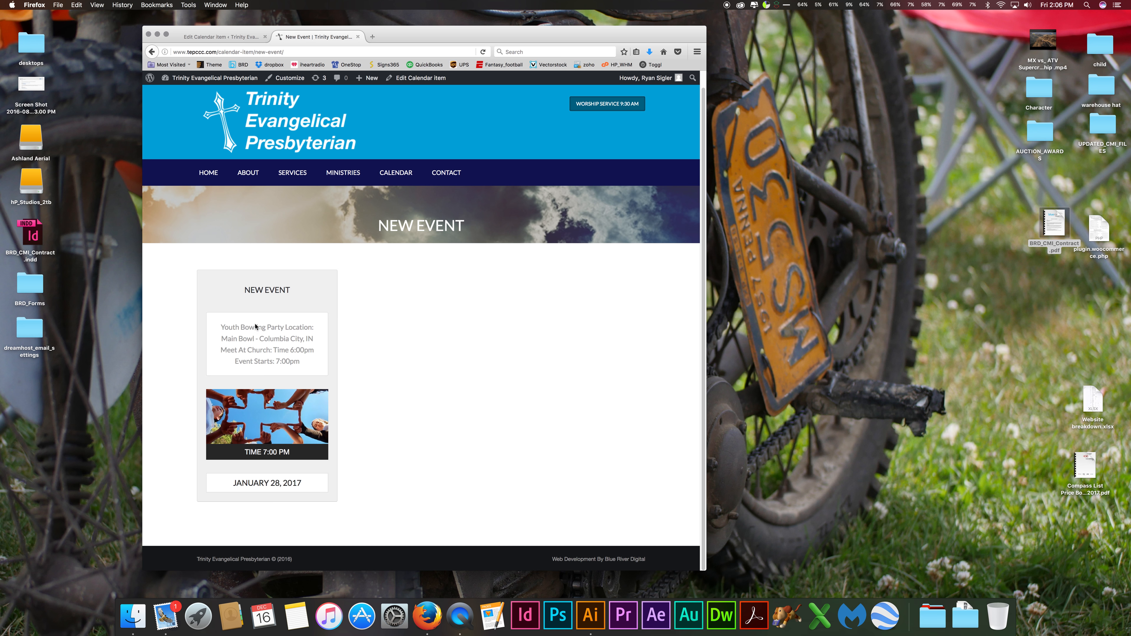
pyautogui.moveTo(338, 489); pyautogui.dragTo(177, 283)
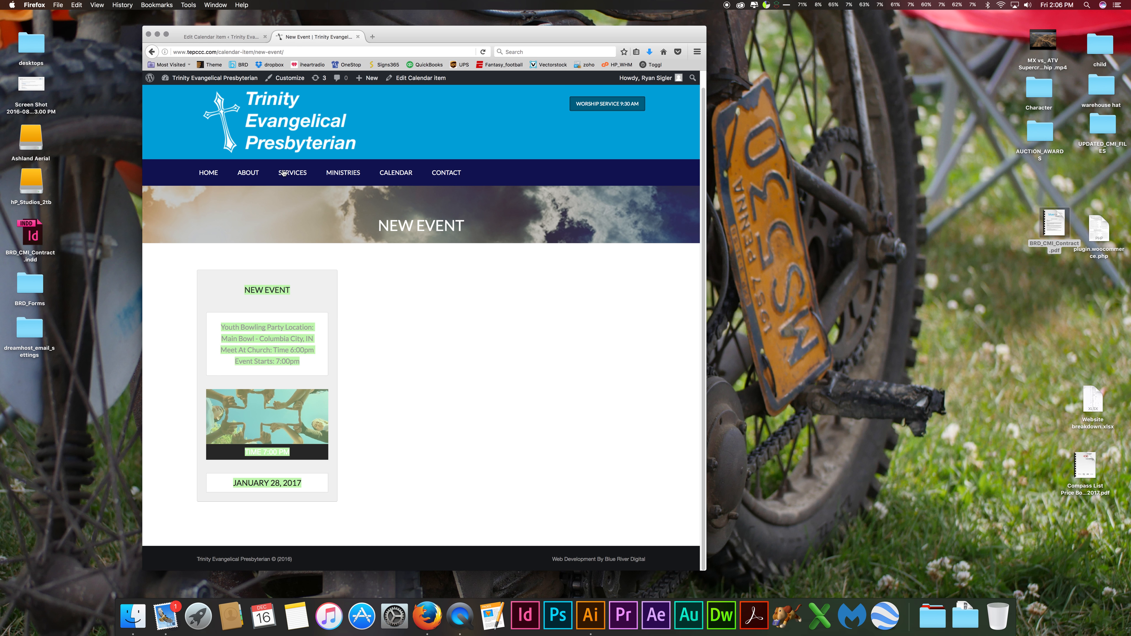
# - Return to the site admin's list of all calendar items and move New Event to the trash
pyautogui.click(226, 37)
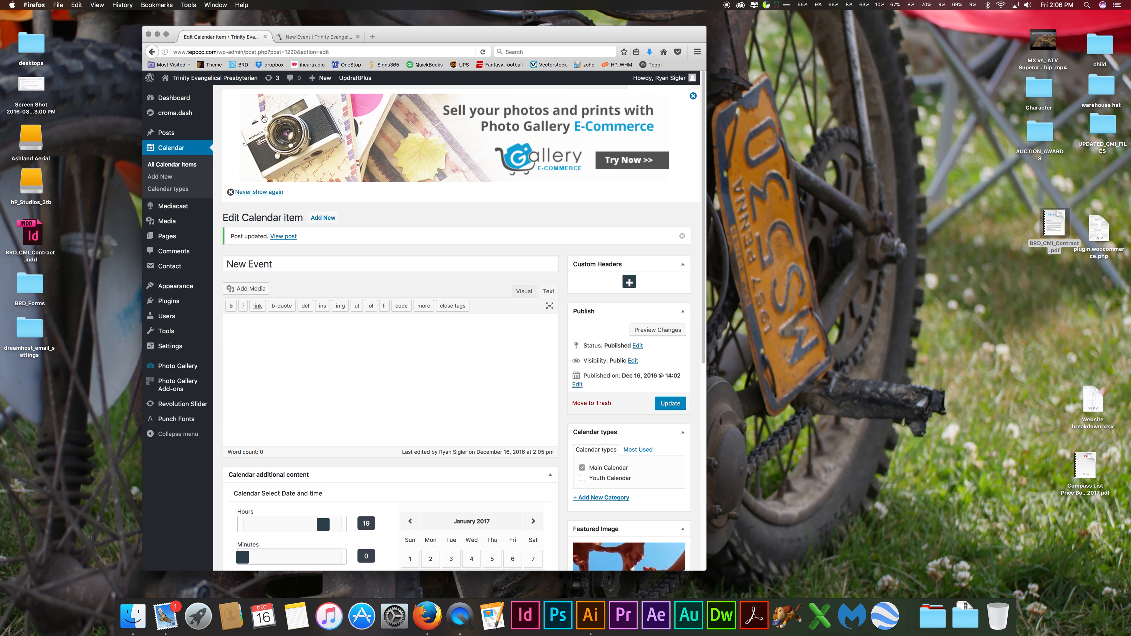
pyautogui.click(172, 165)
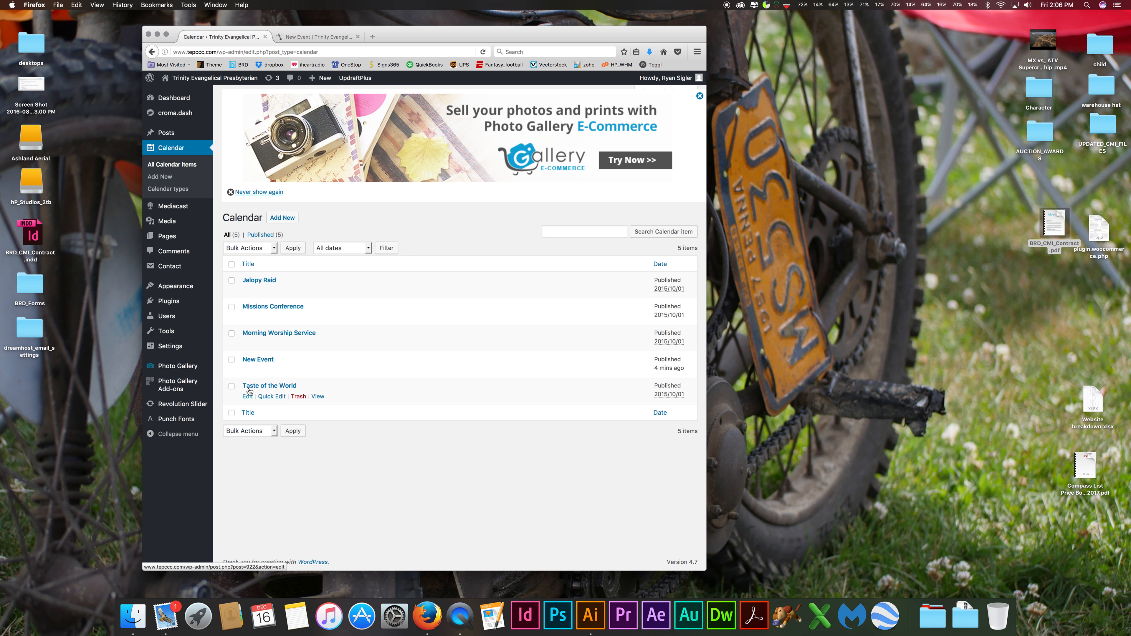
pyautogui.click(298, 372)
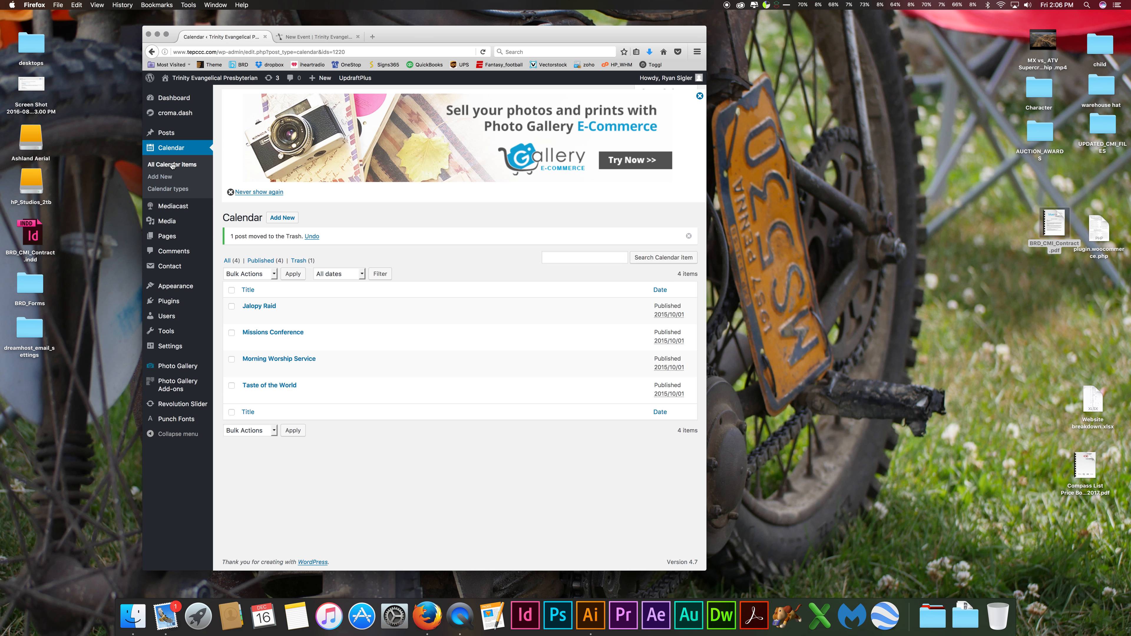
# - Open the Main Calendar category from the calendar types and view its editing page
pyautogui.click(168, 190)
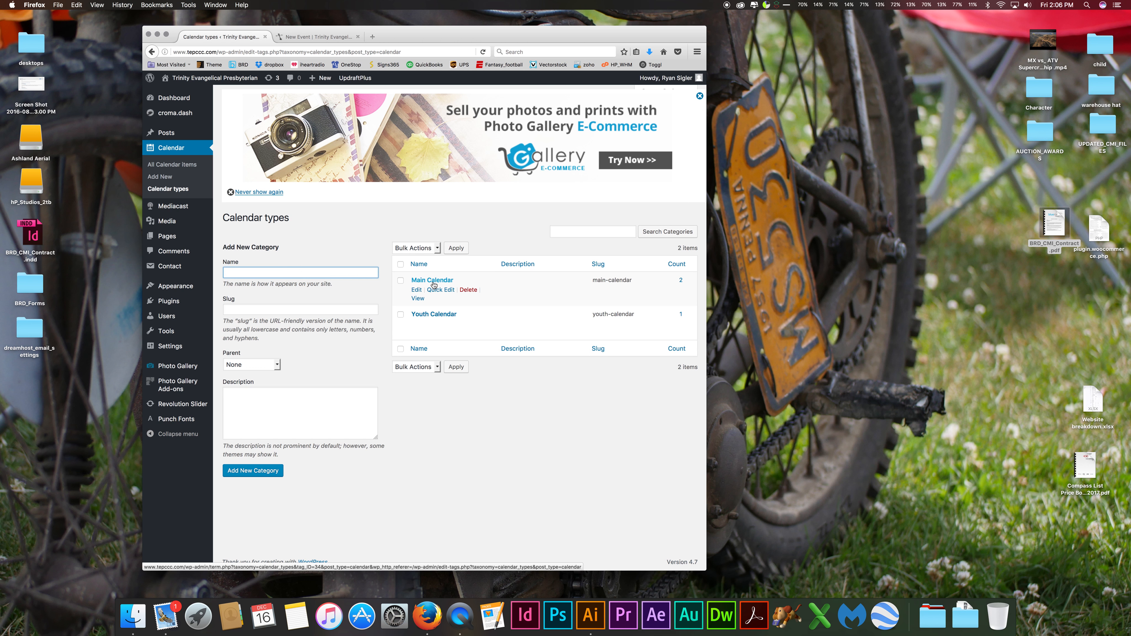
pyautogui.click(416, 290)
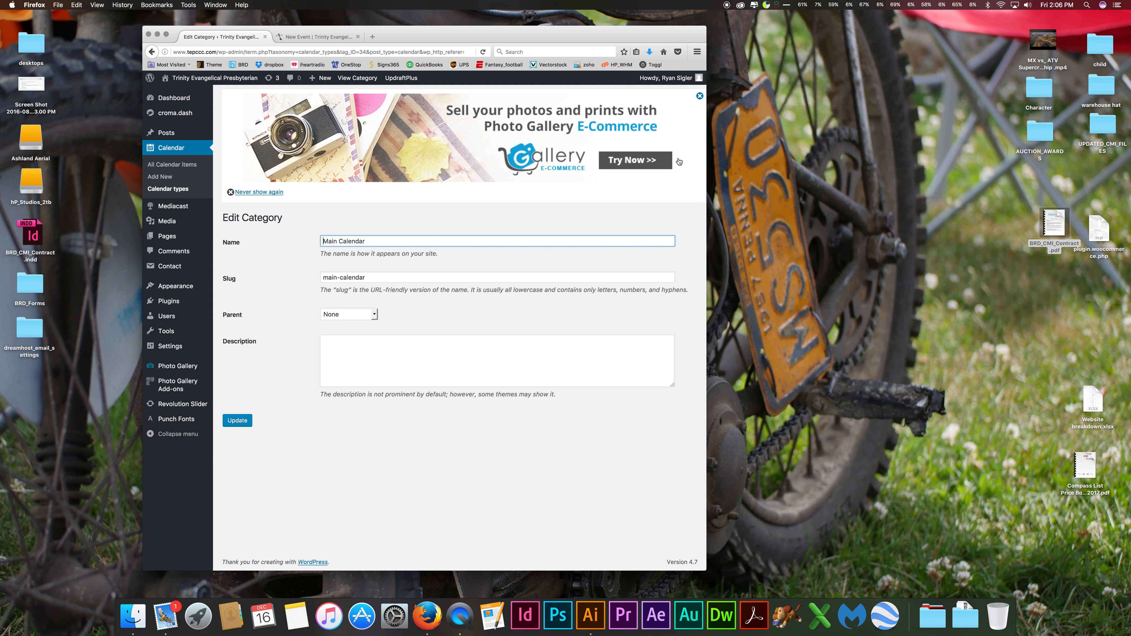
pyautogui.moveTo(429, 36); pyautogui.dragTo(427, 46)
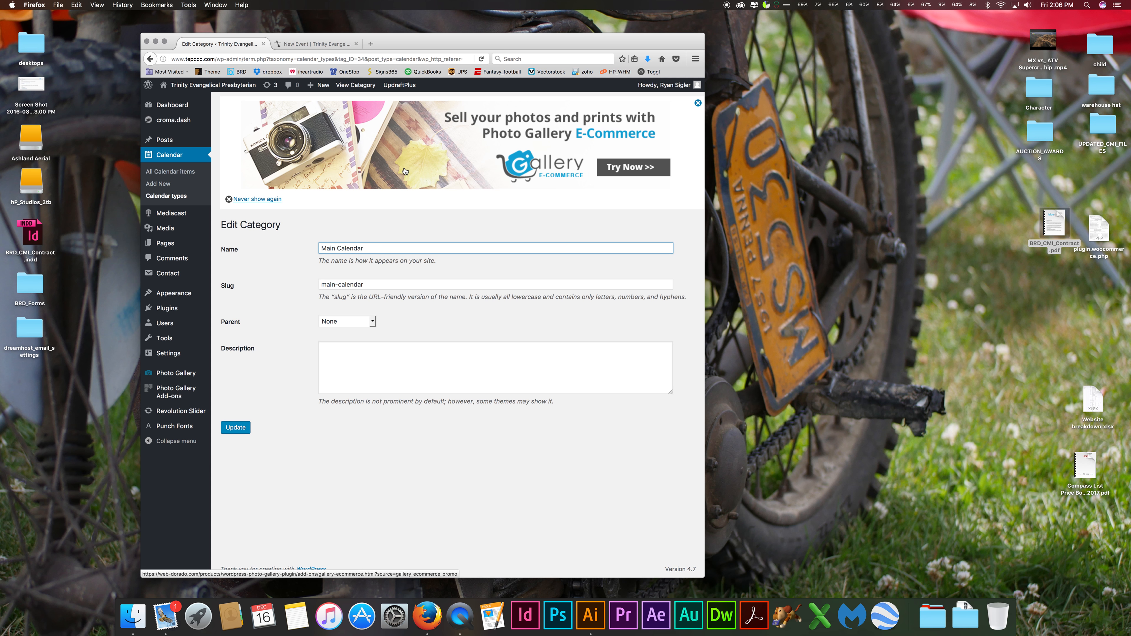